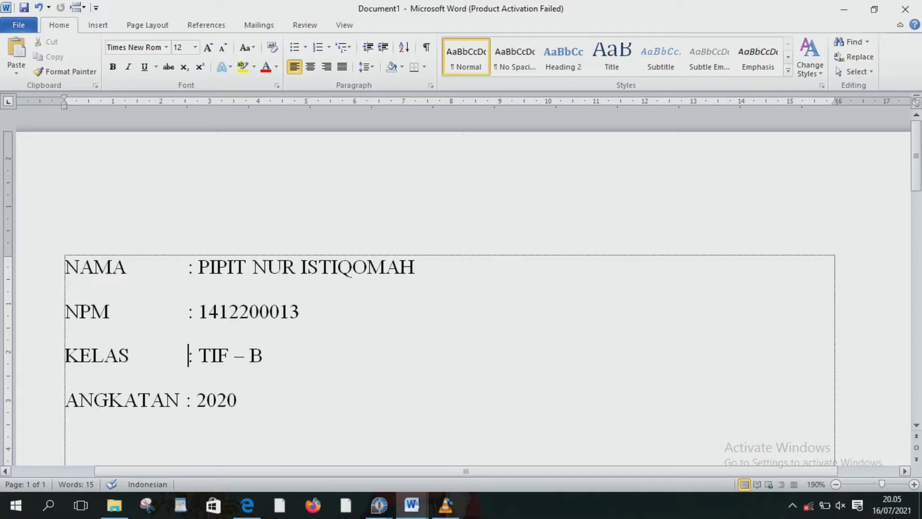
Step: Review the Toko "Bukumedia" case study in the UAS - ADS 2020_daring document
mouse_move(412, 504)
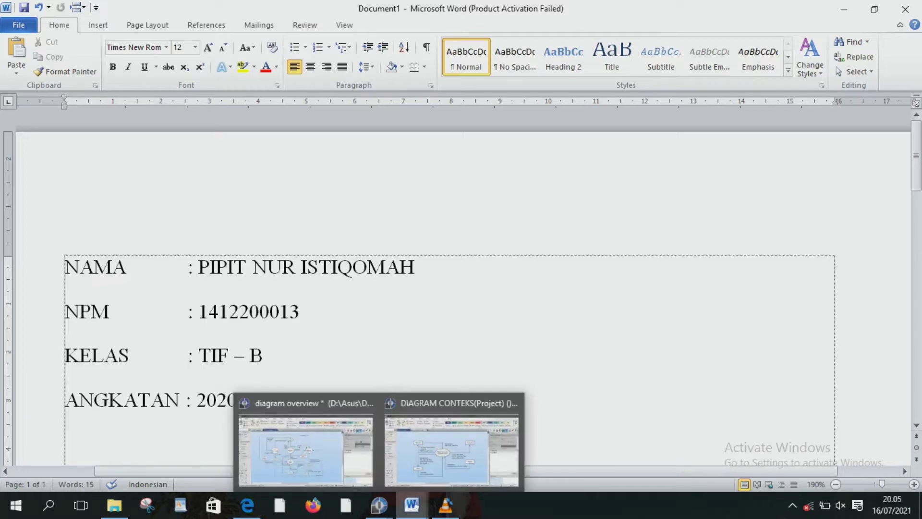
left_click(339, 447)
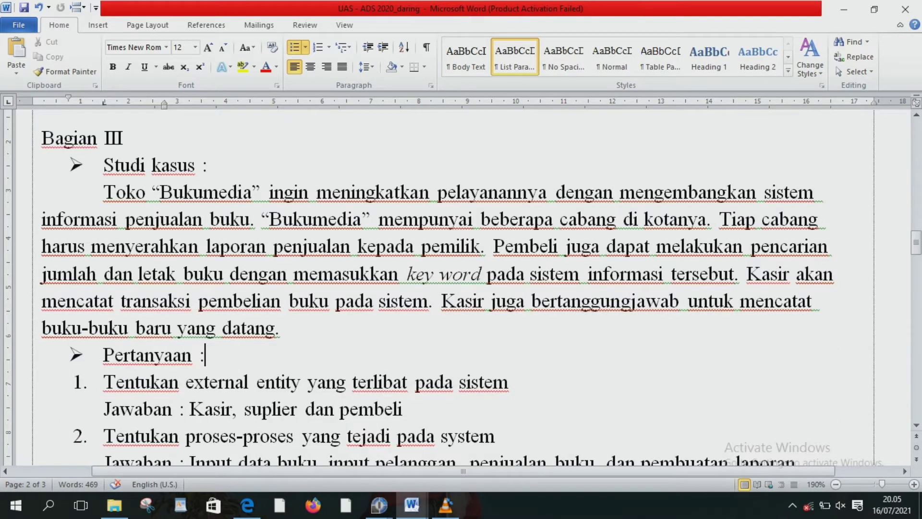
left_click_drag(104, 193, 251, 193)
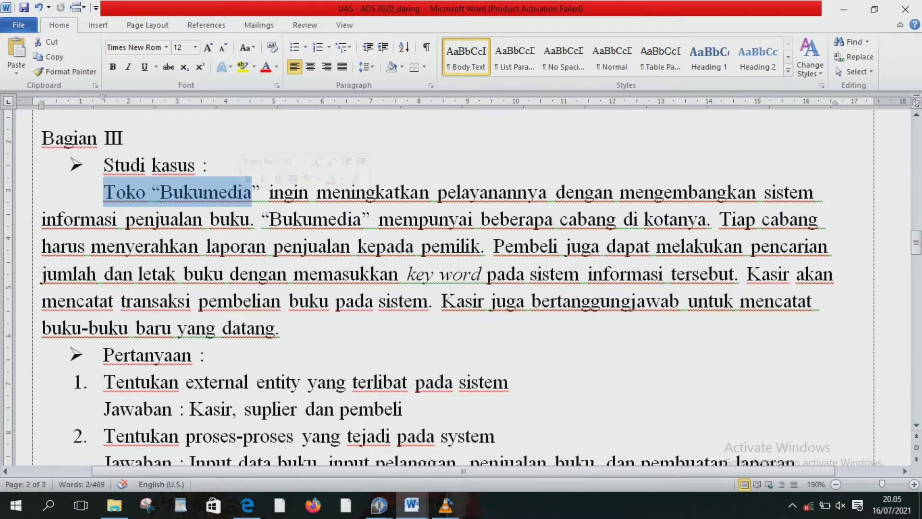
left_click(206, 355)
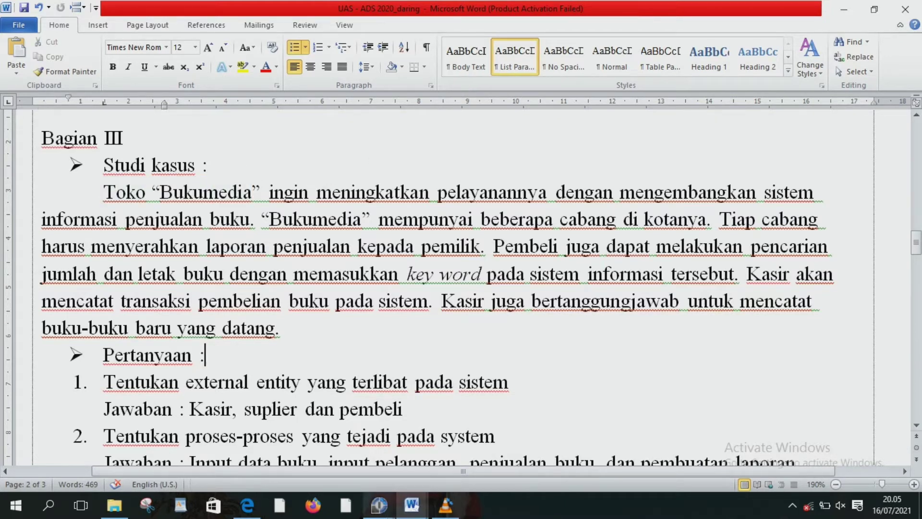
Step: Switch to Software Ideas Modeler and examine the finished DIAGRAM CONTEKS and diagram overview projects
mouse_move(379, 505)
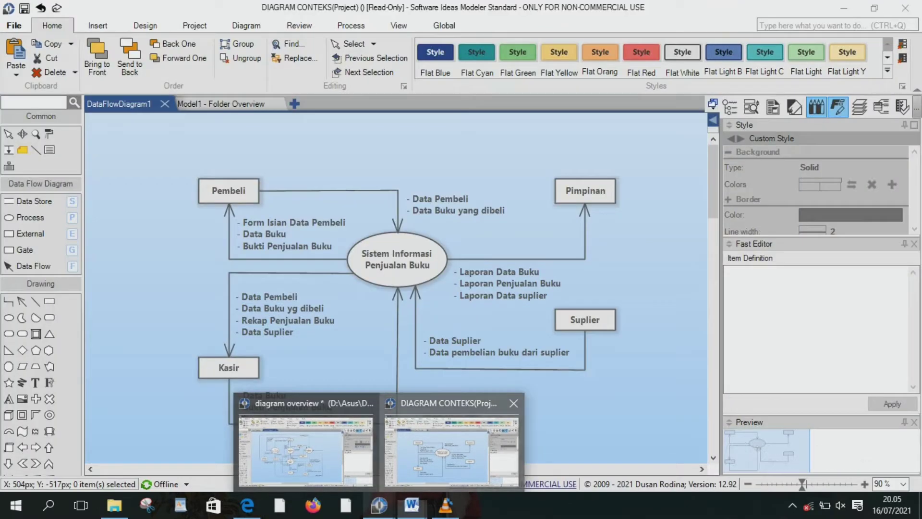
left_click(452, 452)
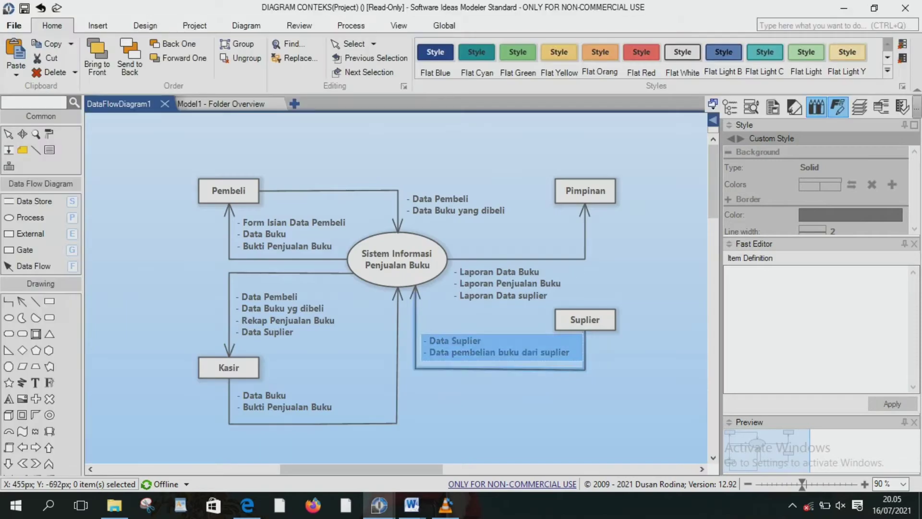
mouse_move(379, 505)
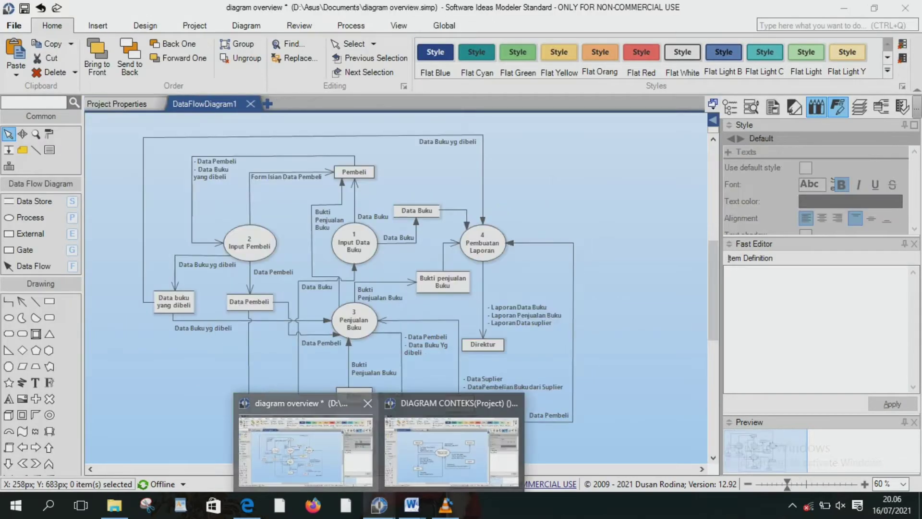
left_click(309, 447)
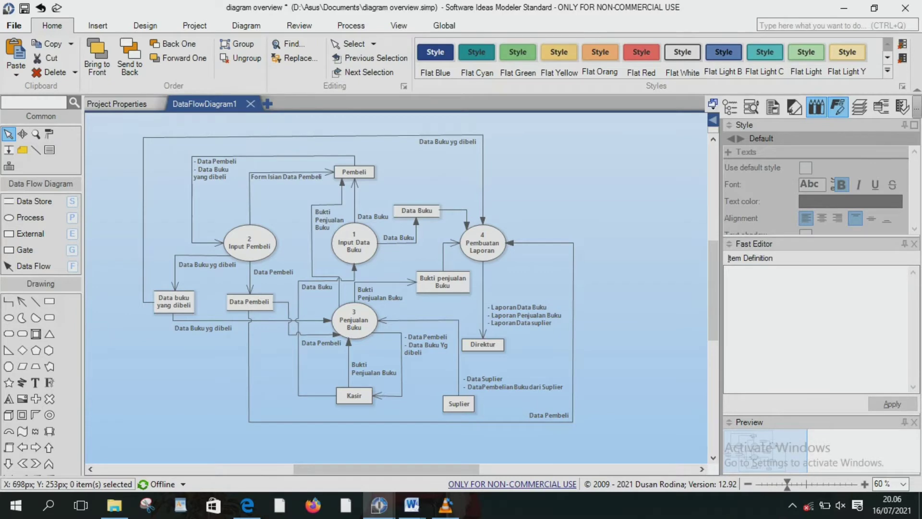
mouse_move(412, 504)
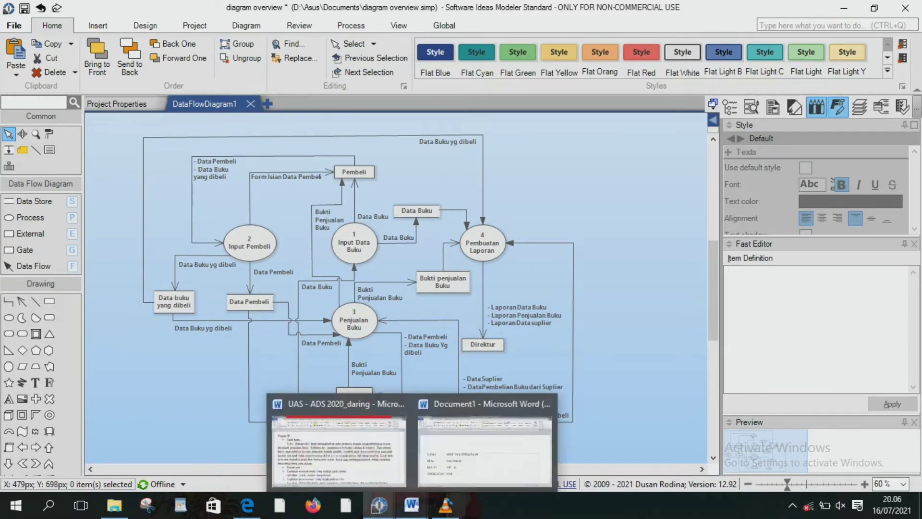
mouse_move(379, 504)
mouse_move(451, 447)
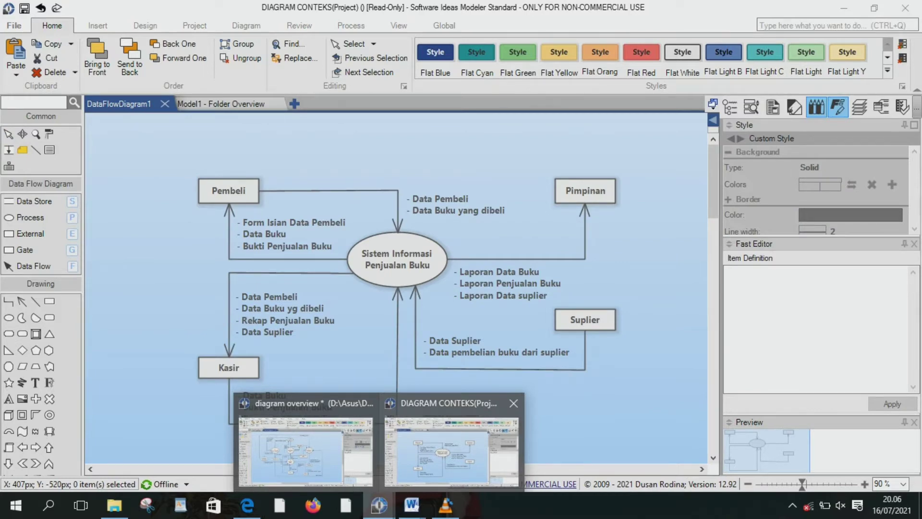
left_click(452, 447)
left_click_drag(447, 272, 392, 247)
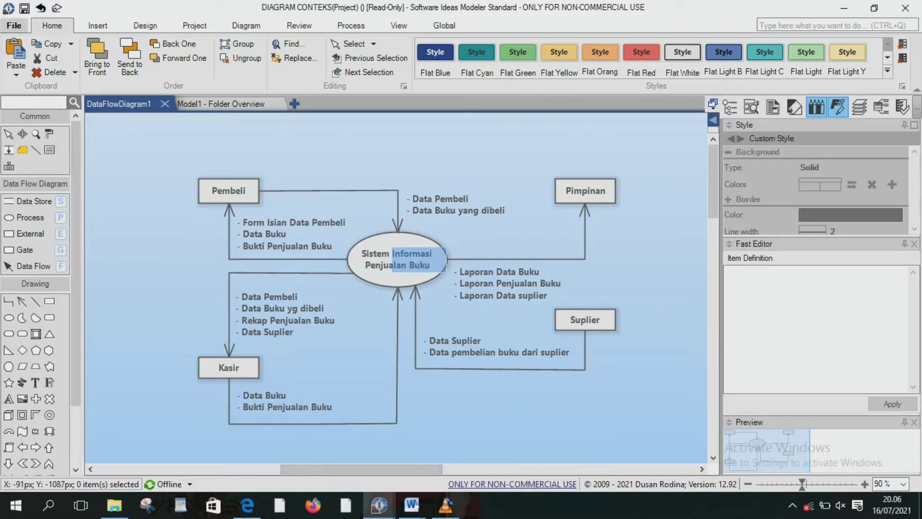
Step: Create a new project and name it context(Project)
left_click(14, 25)
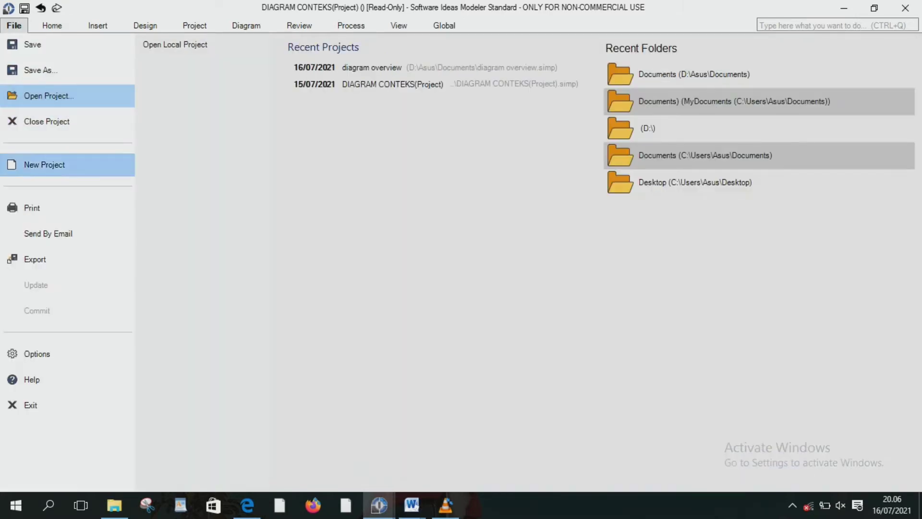
left_click(44, 164)
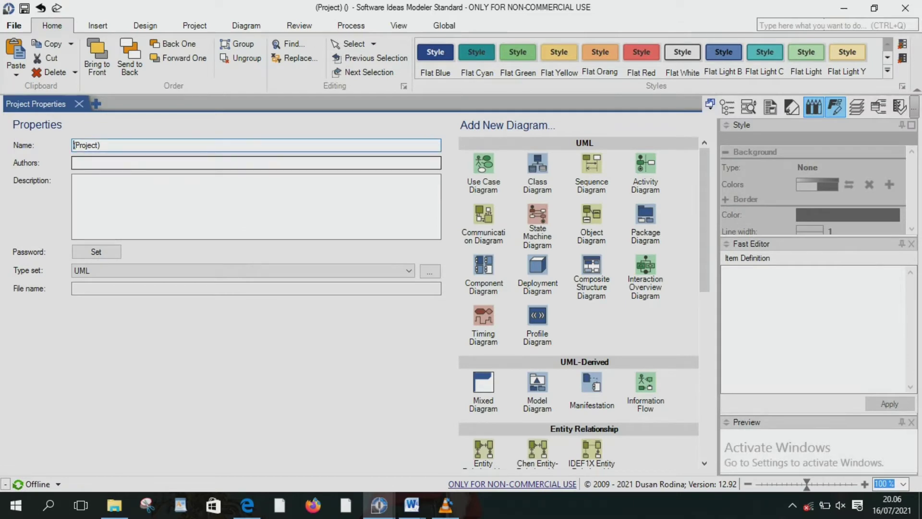
type("conte")
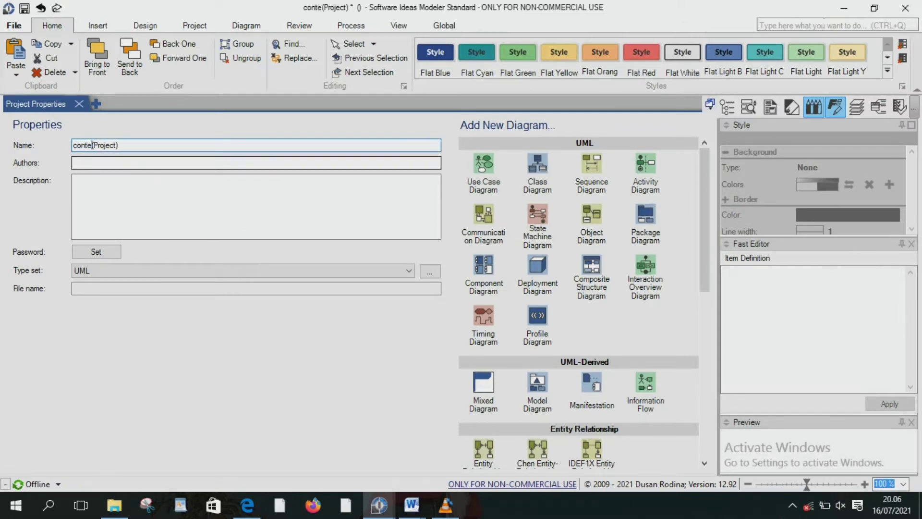
type("xt")
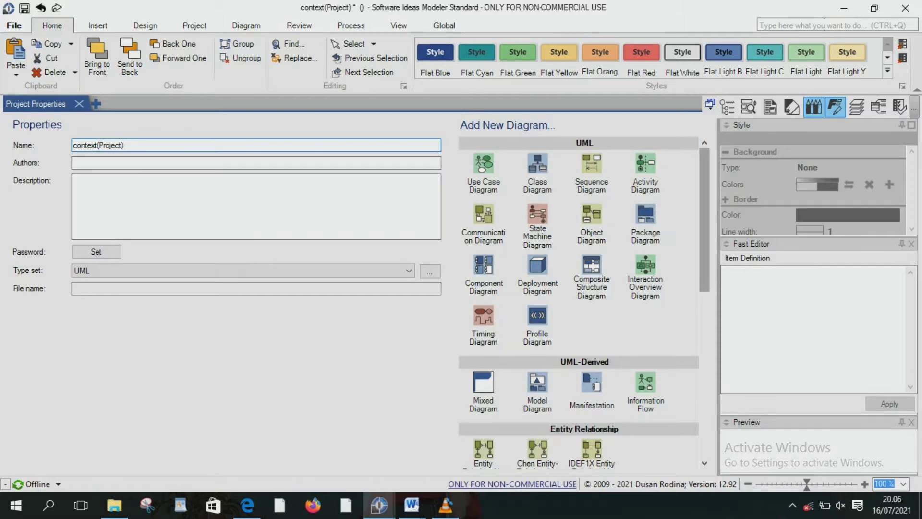
Step: Add a Data Flow Diagram to the project and place a Process element near the middle of the canvas
scroll(579, 302, "down", 6)
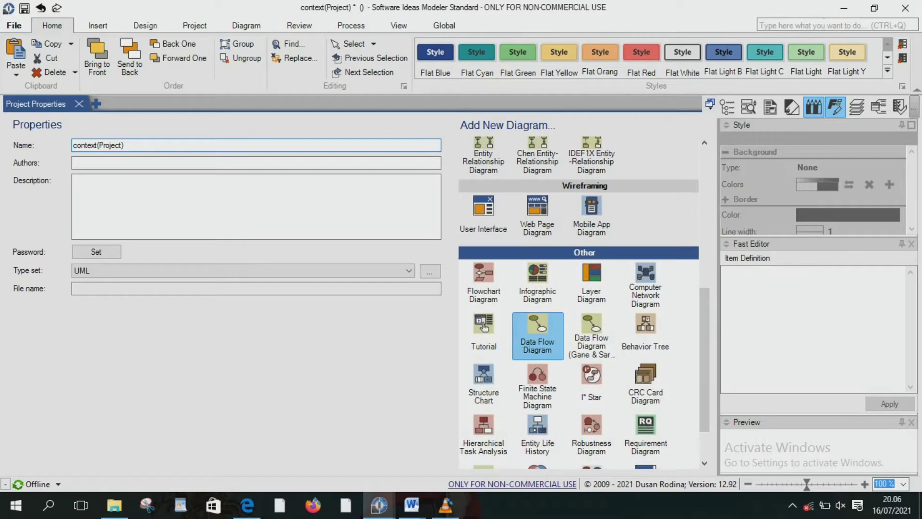
left_click(537, 337)
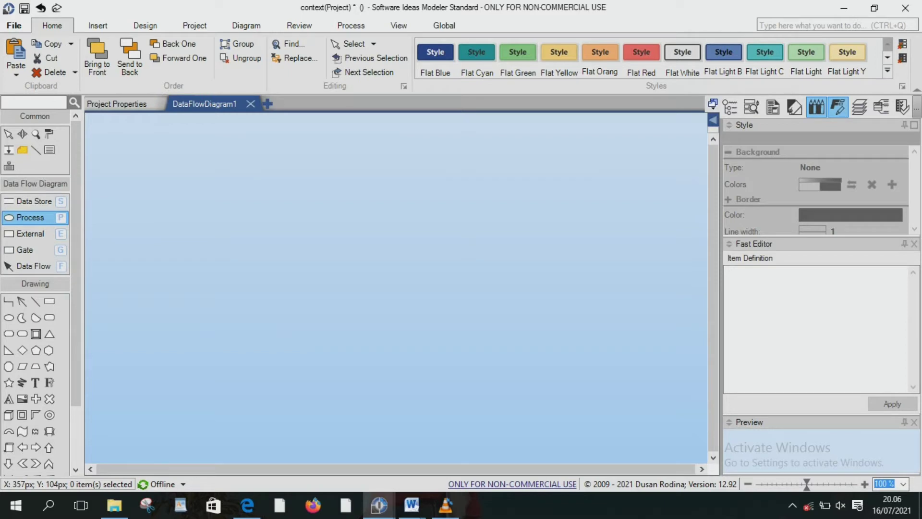
left_click(394, 251)
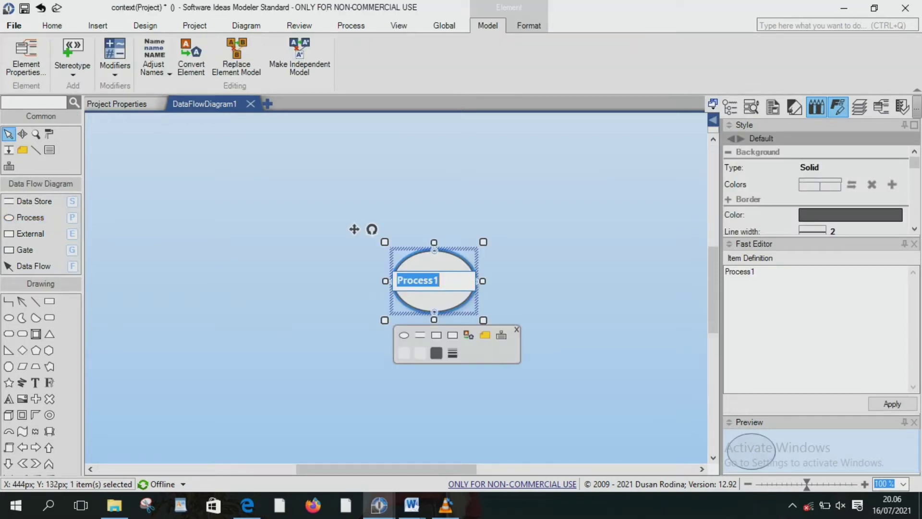
Step: Name the new process "Sistem Informasi Penjualan Buku" after the central process in the DIAGRAM CONTEKS project
mouse_move(379, 505)
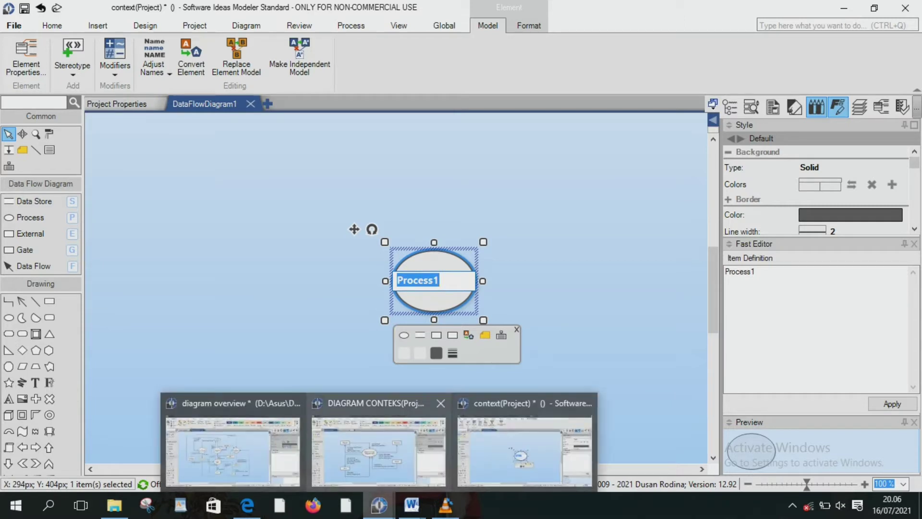
left_click(378, 450)
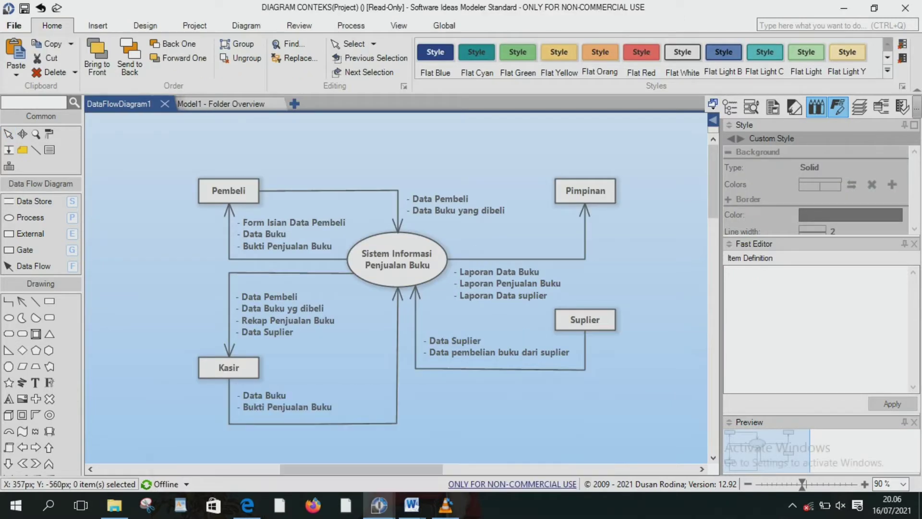
double_click(397, 260)
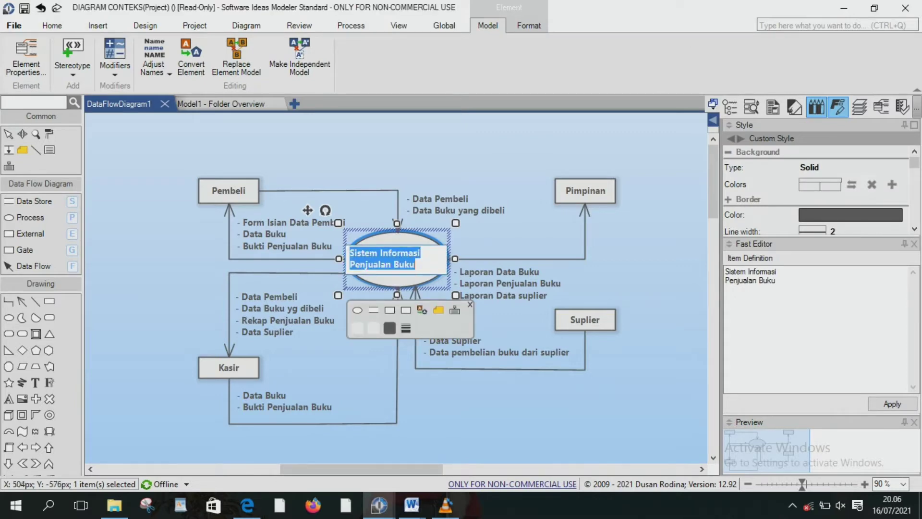
mouse_move(379, 505)
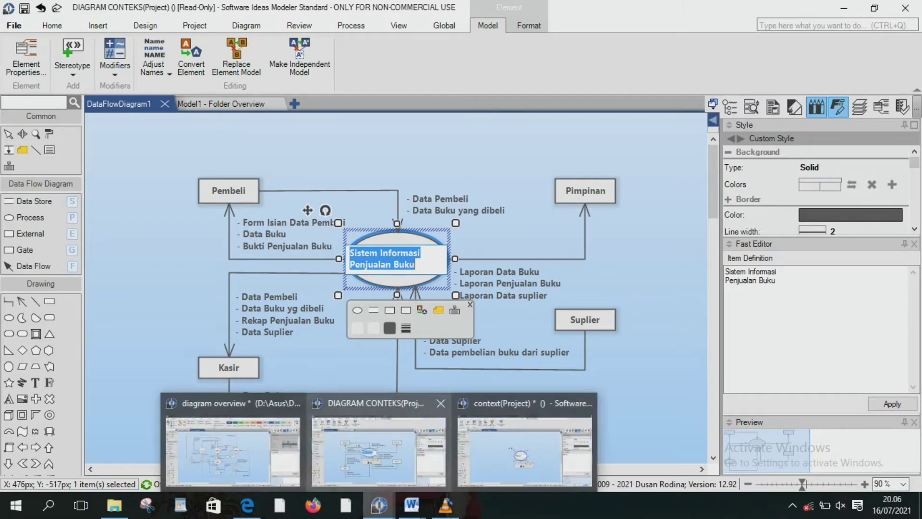
left_click(526, 442)
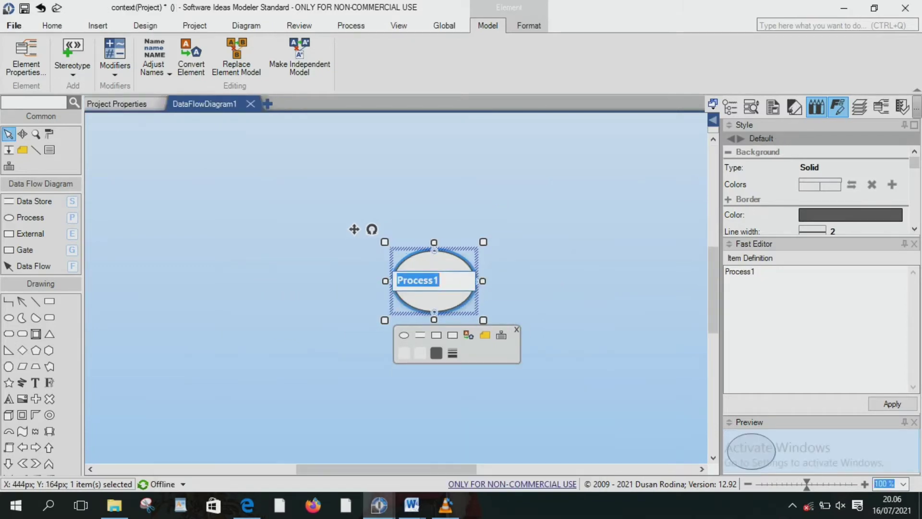
type("Penjualan Buku")
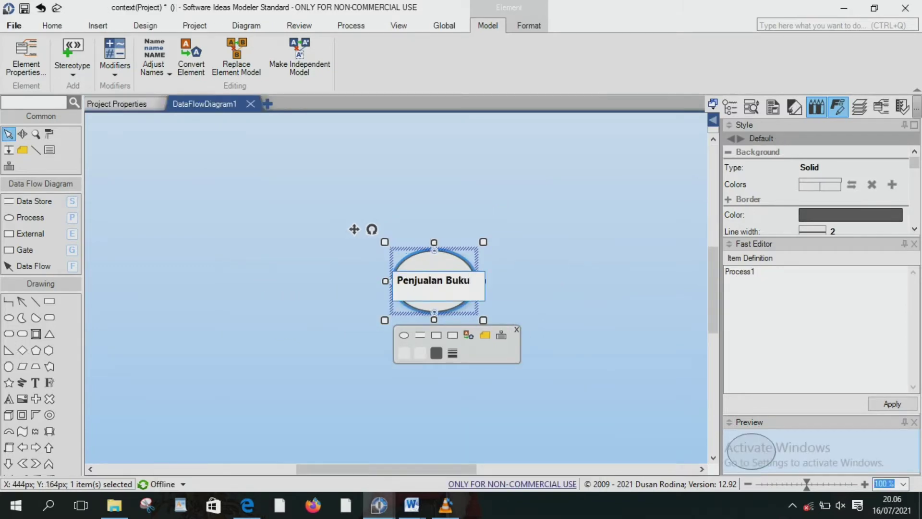
left_click(531, 293)
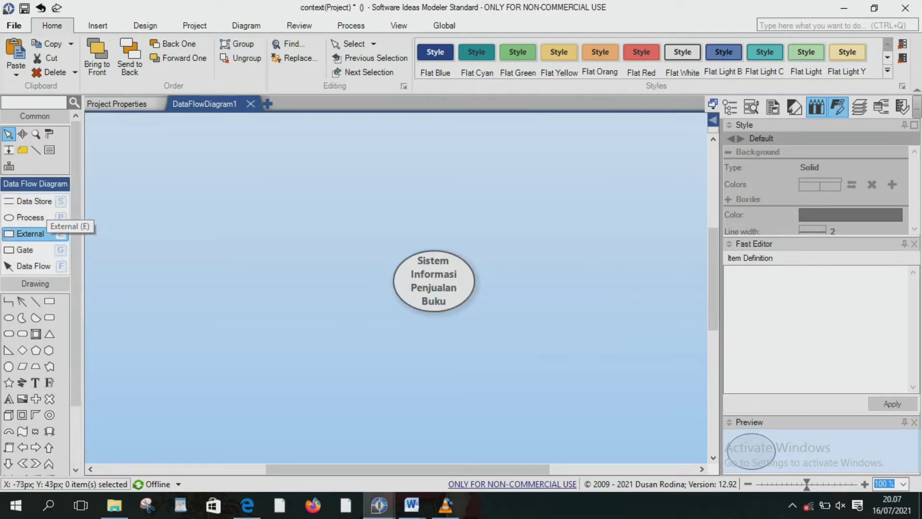
Step: Add an External element above and to the left of the process and name it "Pembeli"
left_click(31, 234)
left_click(297, 204)
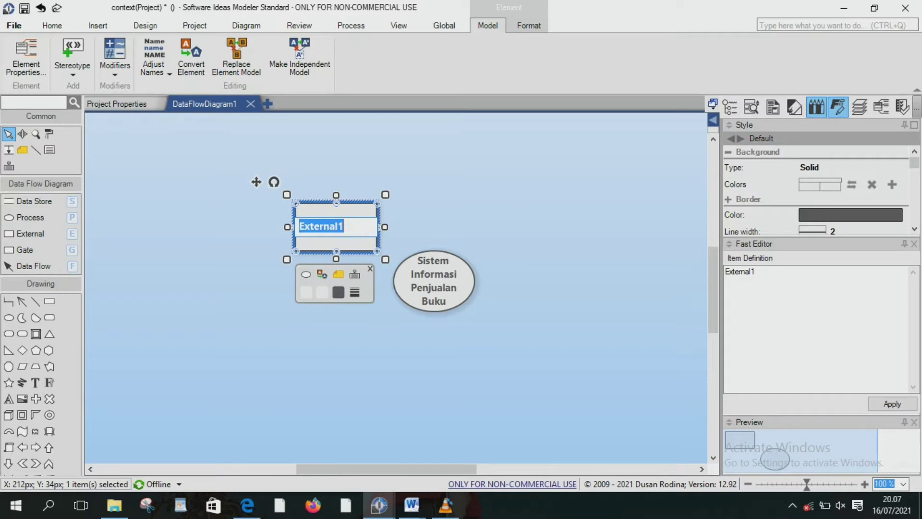
type("p")
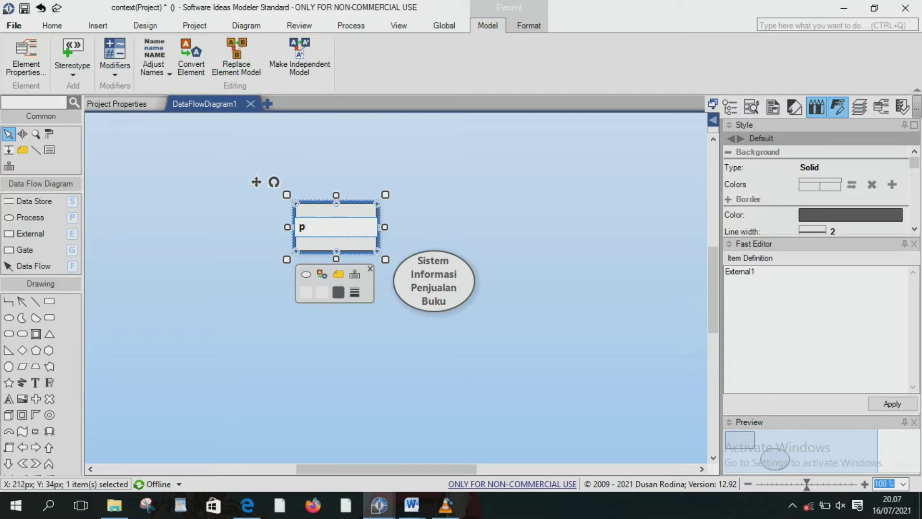
type("Pembeli")
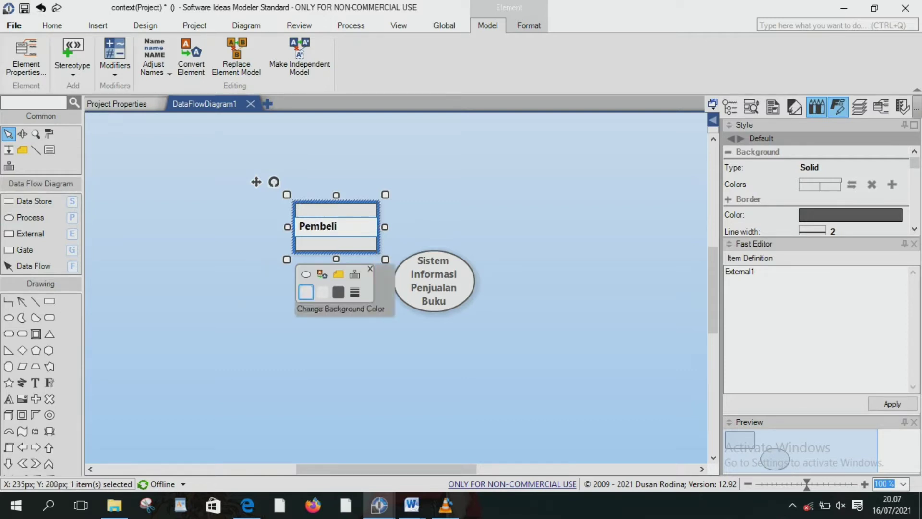
left_click(320, 333)
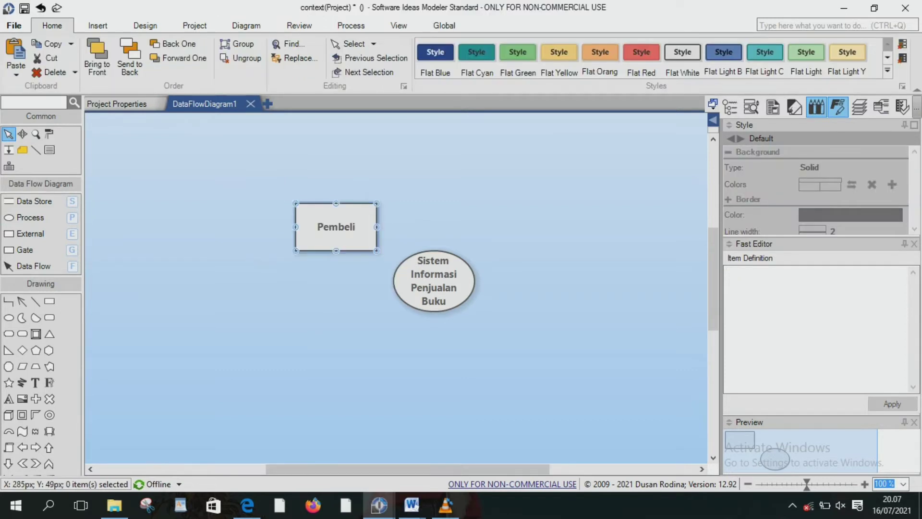
Step: Move the Pembeli entity farther left from the process and reduce its height to a flatter box
left_click(380, 248)
left_click_drag(385, 250, 321, 250)
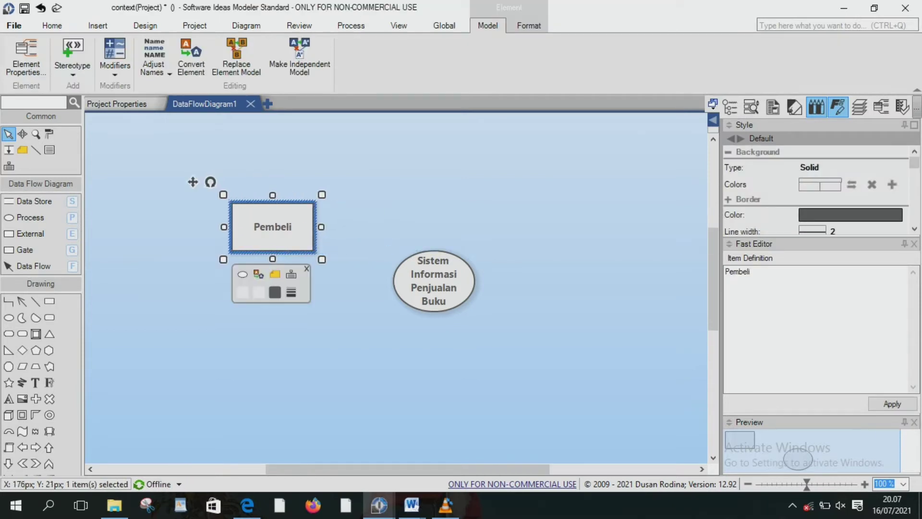
left_click_drag(273, 228, 274, 228)
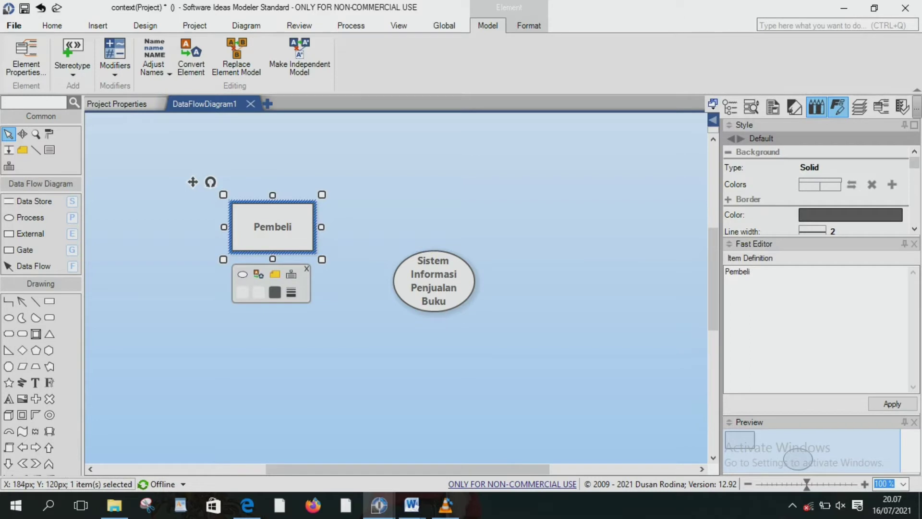
left_click_drag(272, 259, 273, 239)
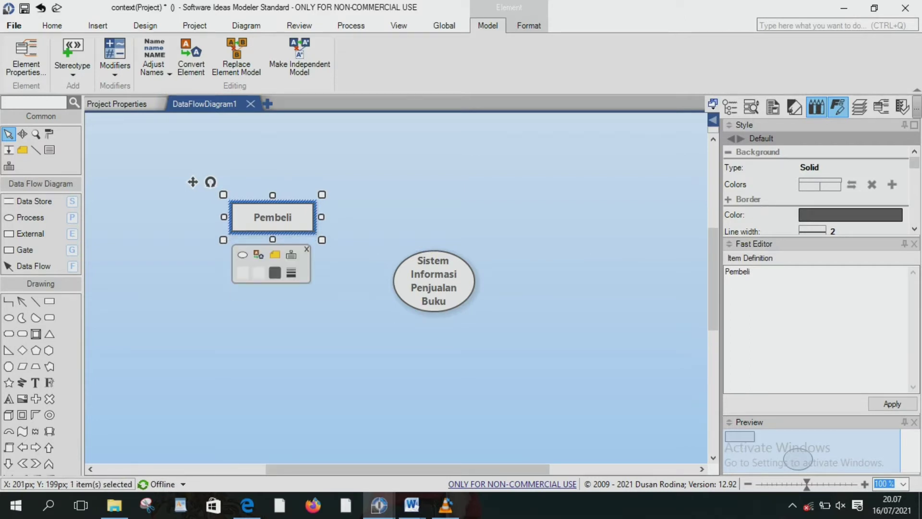
key("Escape")
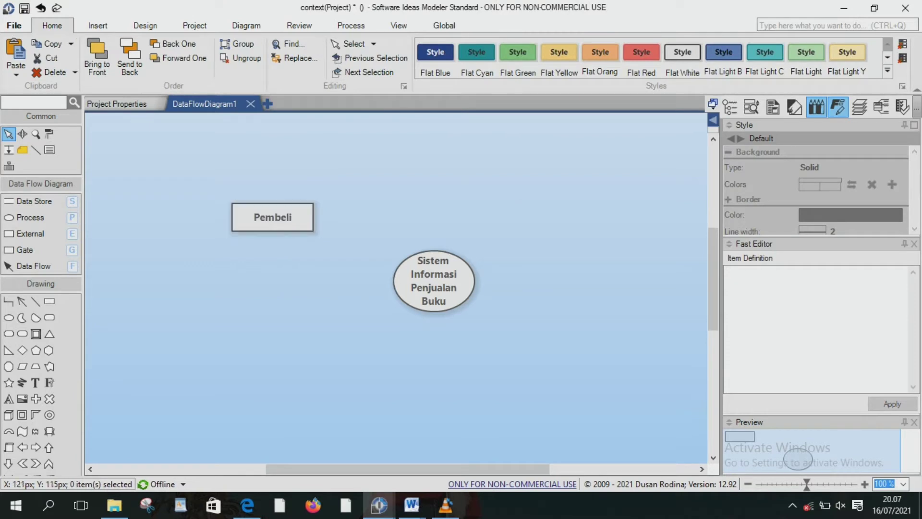
Step: Switch to the DIAGRAM CONTEKS project and copy its Pimpinan entity
mouse_move(379, 505)
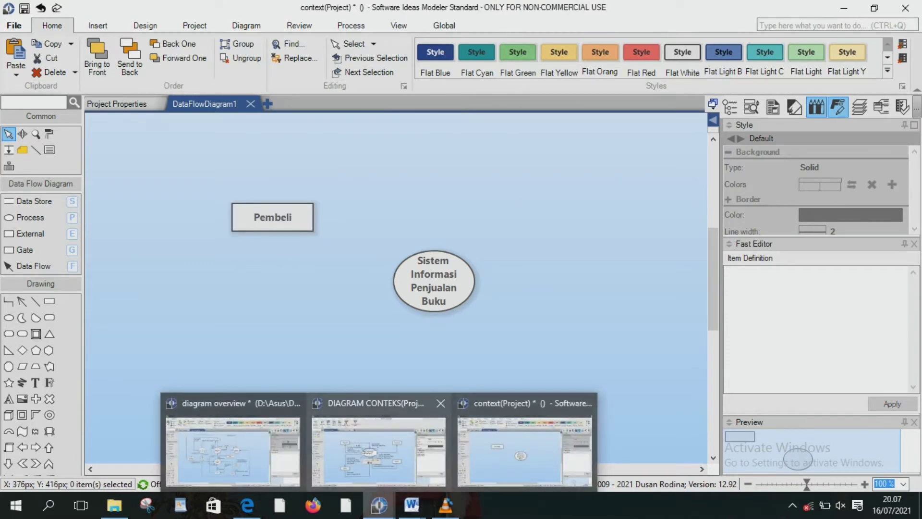
left_click(379, 442)
key("Escape")
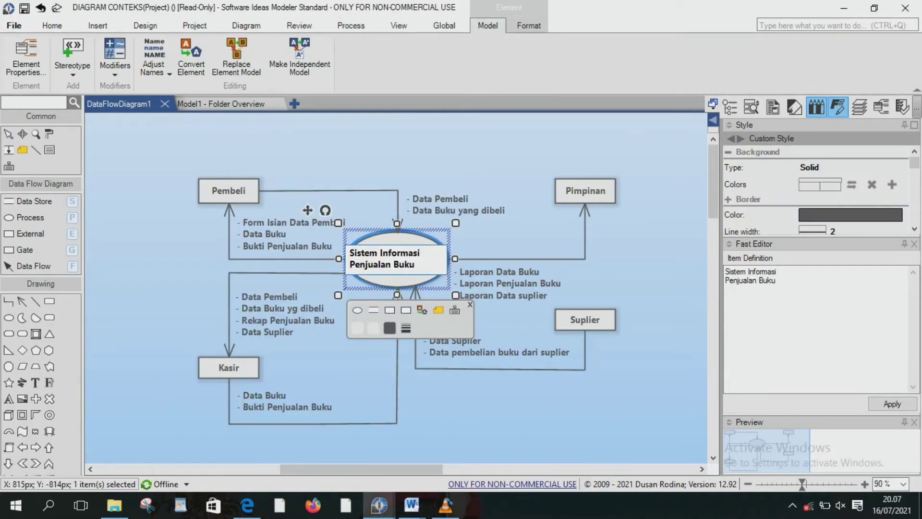
key("Escape")
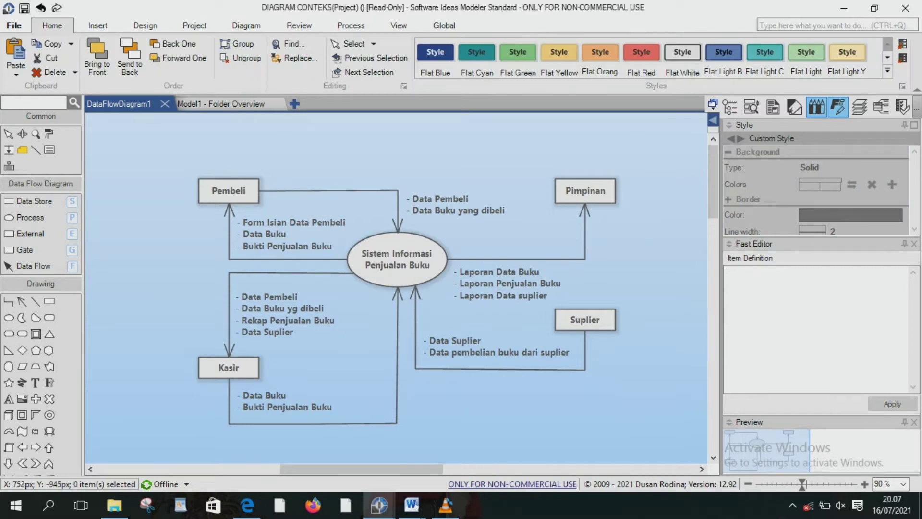
left_click(585, 191)
left_click(586, 192)
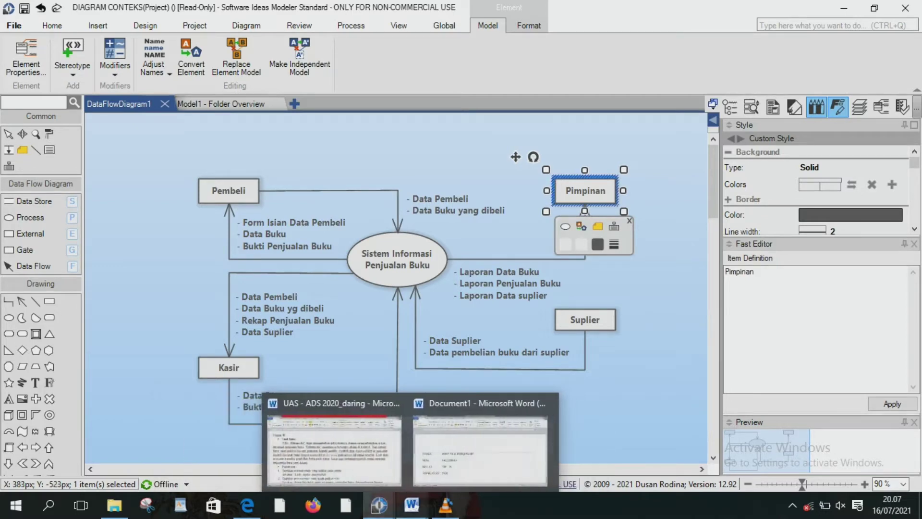
Step: Paste the Pimpinan entity into the context project's diagram and place it to the right of the process, level with Pembeli
mouse_move(379, 504)
left_click(511, 442)
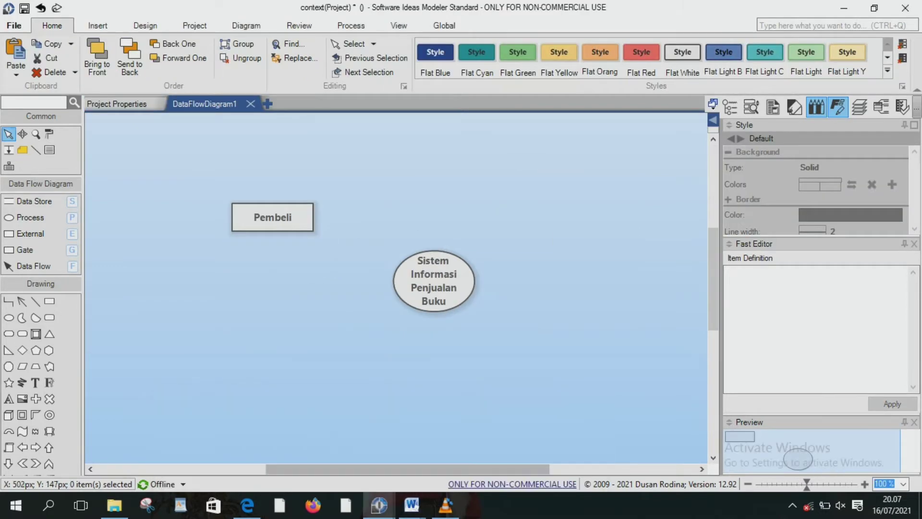
right_click(538, 229)
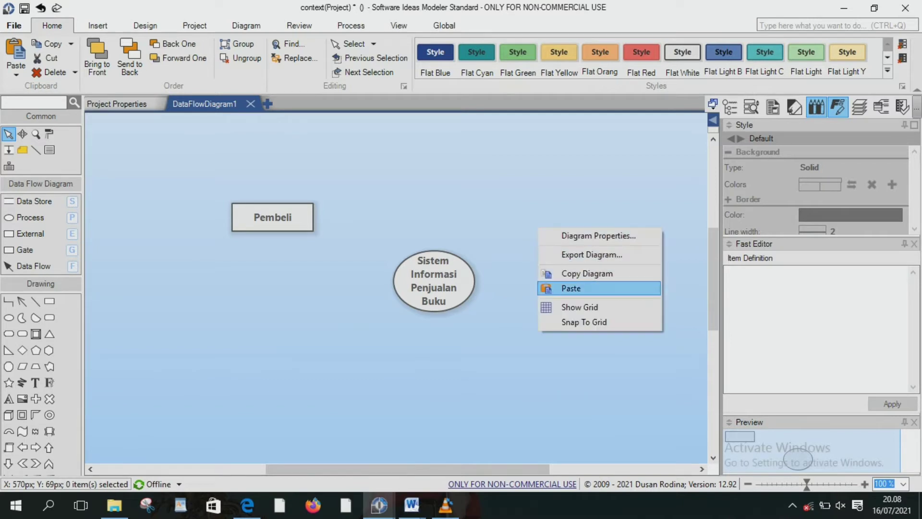
left_click(572, 288)
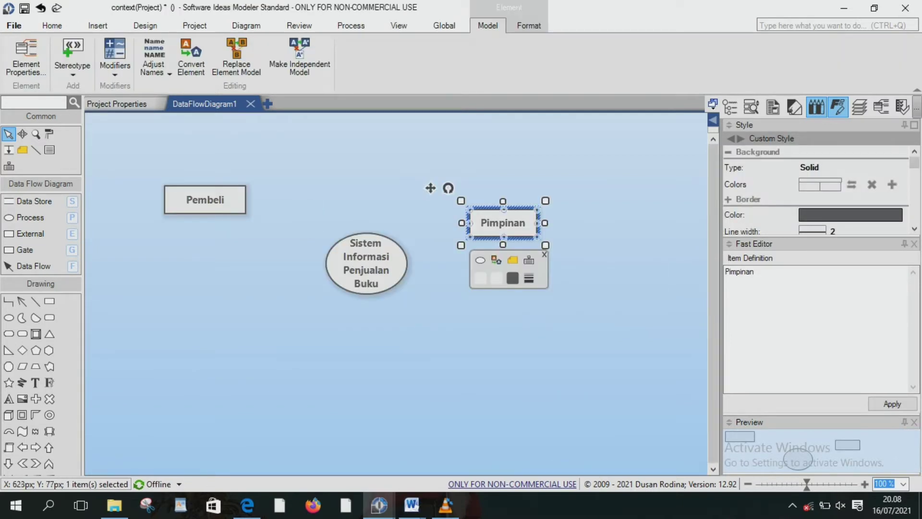
left_click_drag(503, 223, 545, 200)
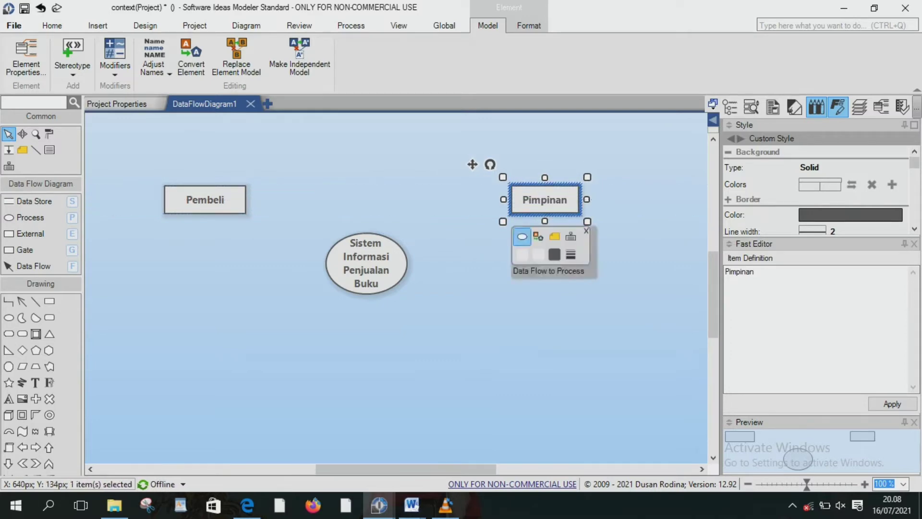
left_click(494, 249)
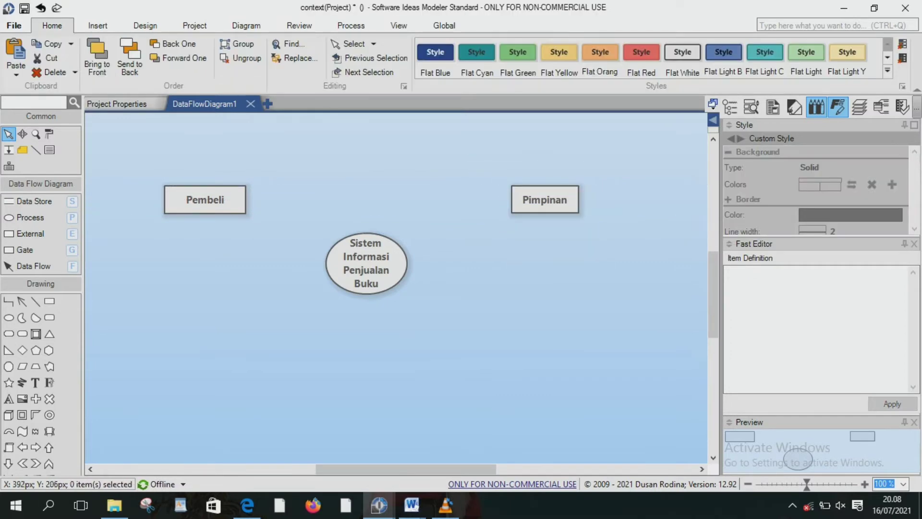
Step: Copy the Kasir entity from the DIAGRAM CONTEKS project into the context project's diagram and place it below Pembeli
mouse_move(379, 504)
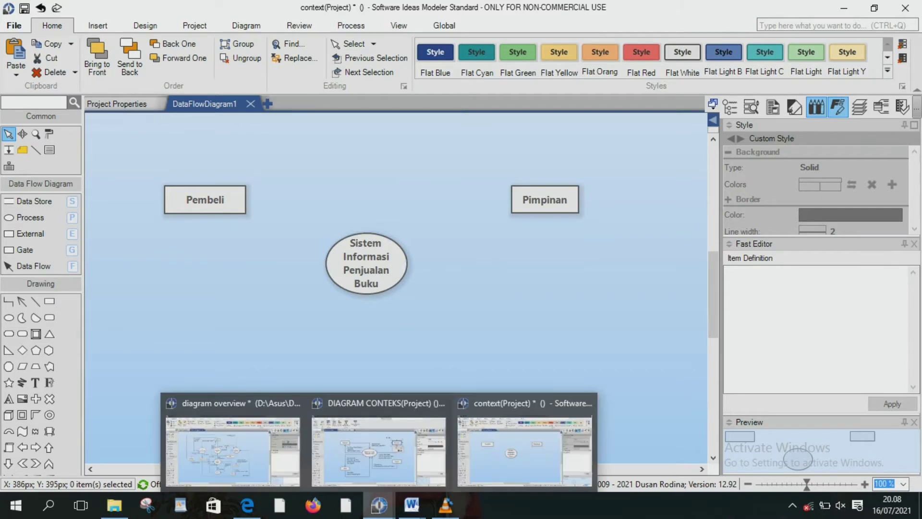
left_click(380, 442)
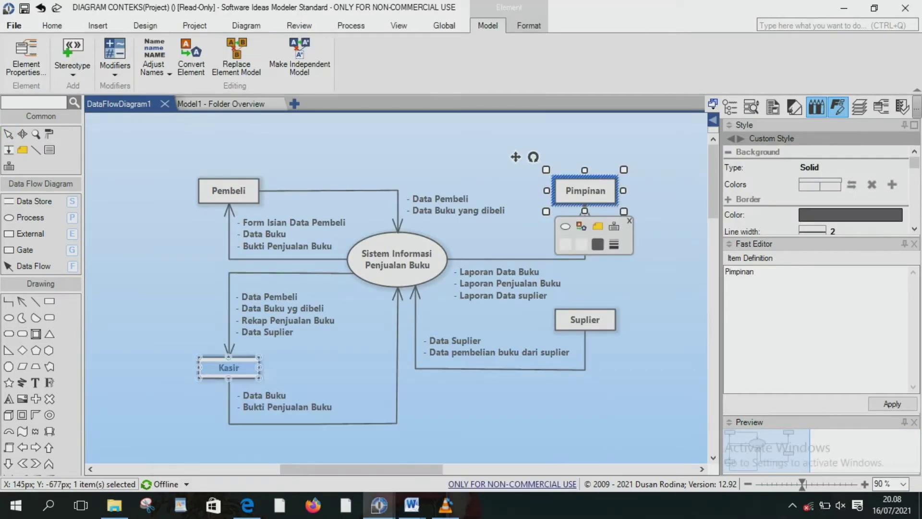
left_click(229, 367)
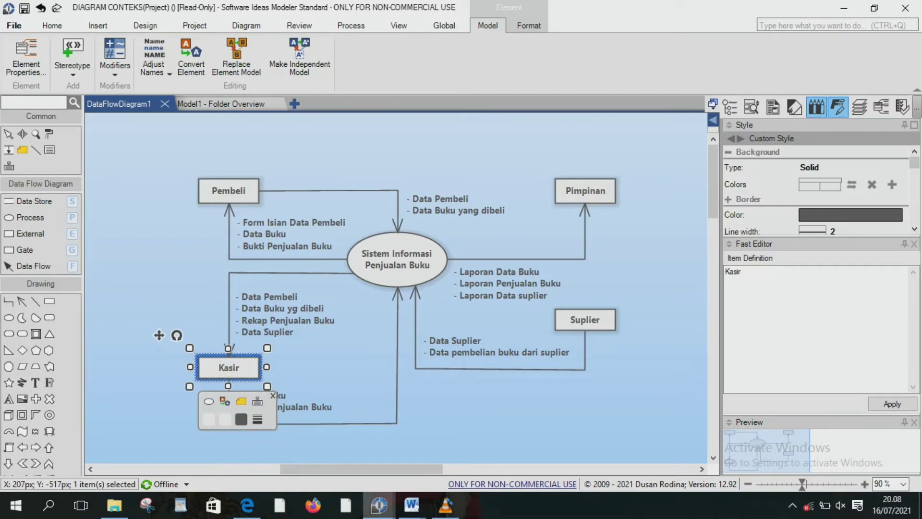
mouse_move(379, 504)
left_click(528, 440)
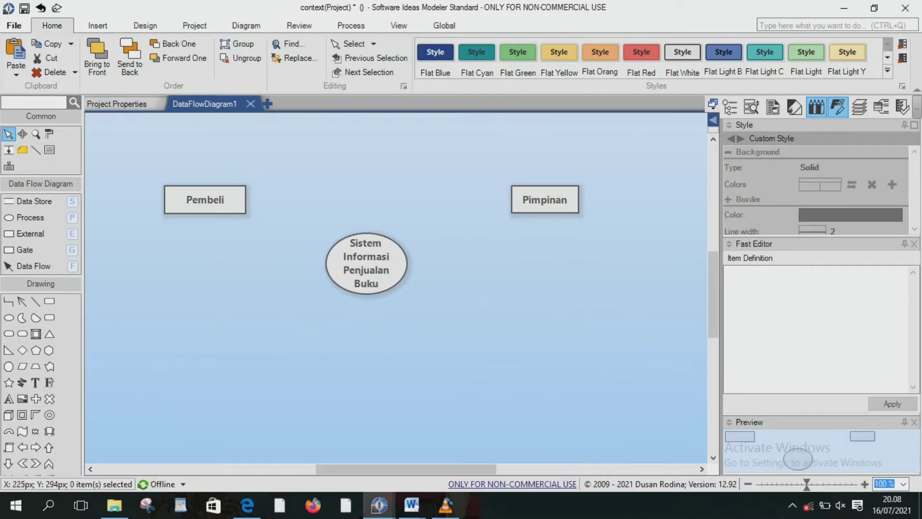
right_click(188, 388)
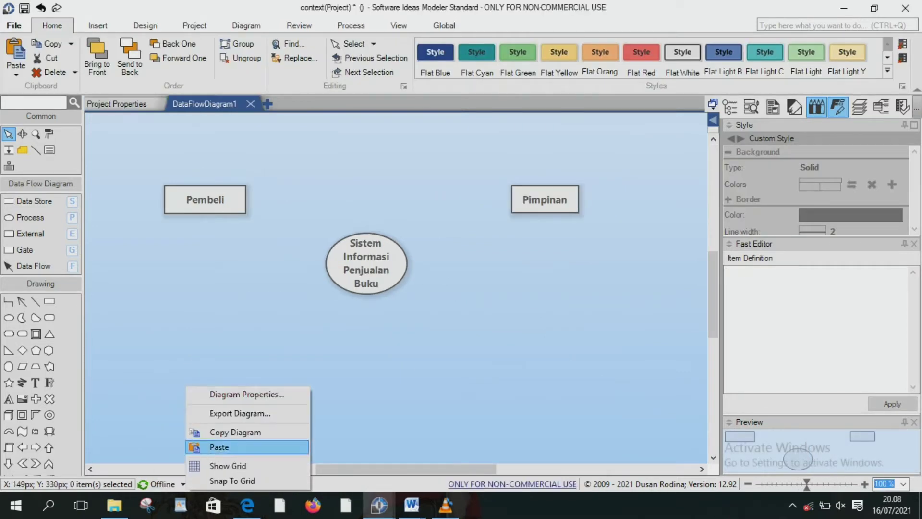
left_click(219, 447)
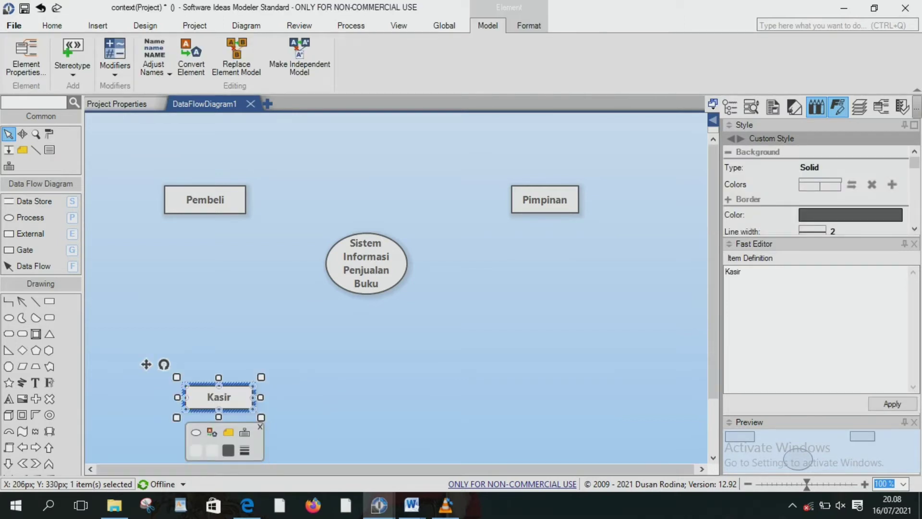
left_click_drag(219, 397, 205, 378)
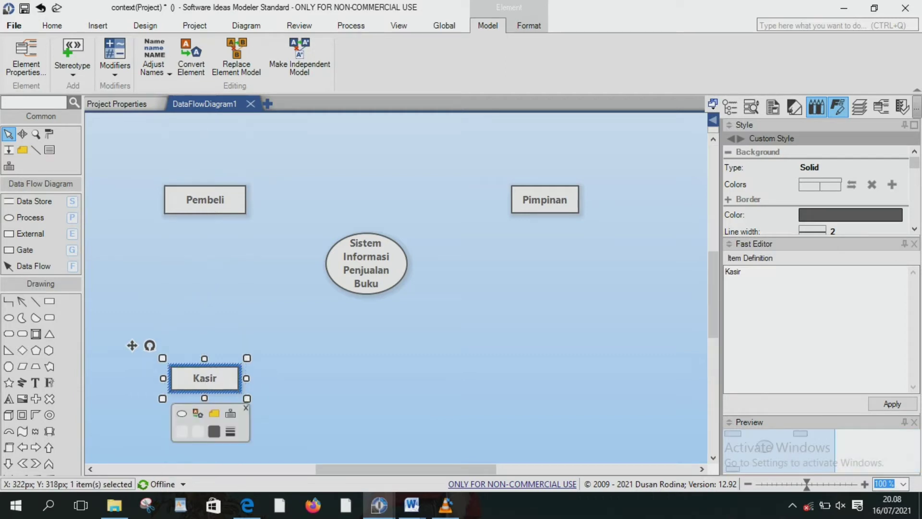
left_click(304, 378)
Step: Copy the Suplier entity from the DIAGRAM CONTEKS project into the context project's diagram and place it below Pimpinan
mouse_move(379, 505)
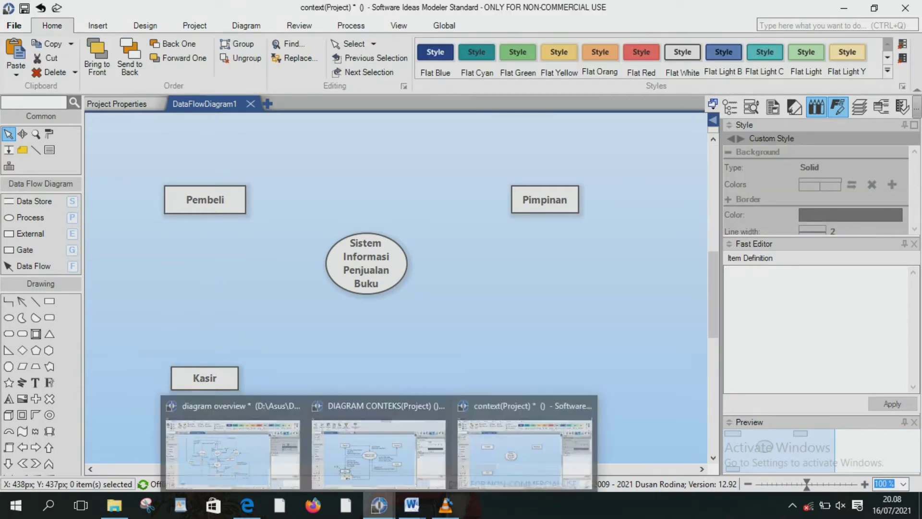
left_click(380, 445)
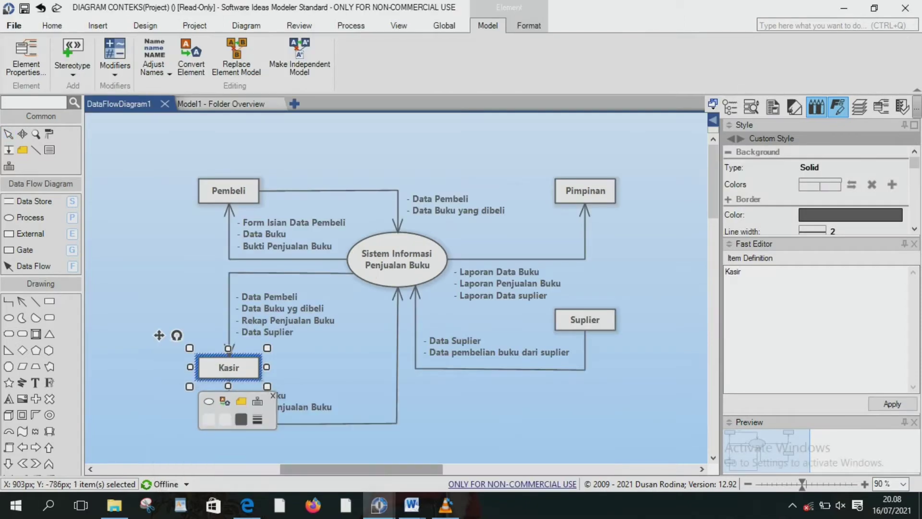
left_click(585, 320)
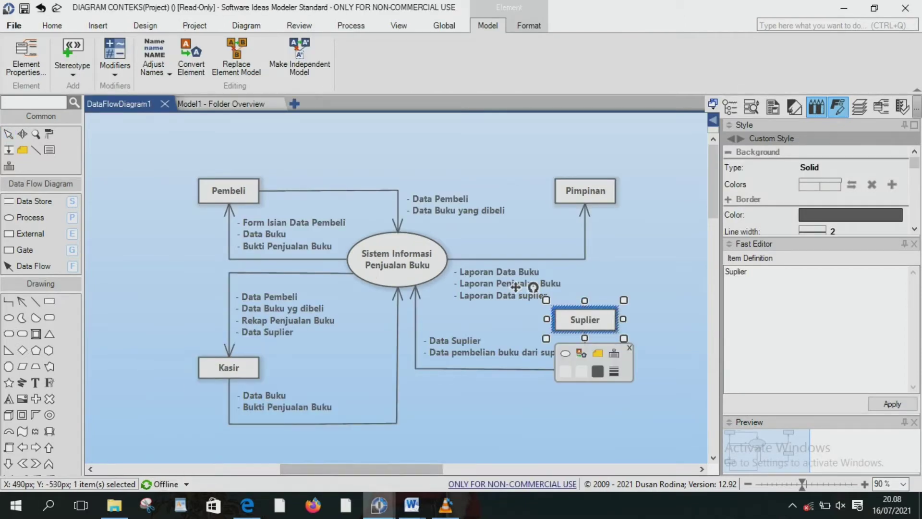
mouse_move(379, 504)
left_click(524, 452)
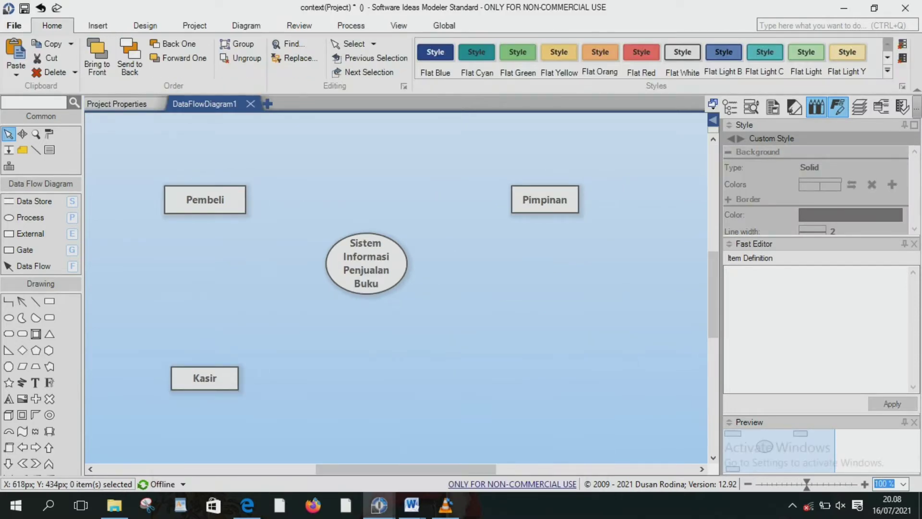
right_click(535, 388)
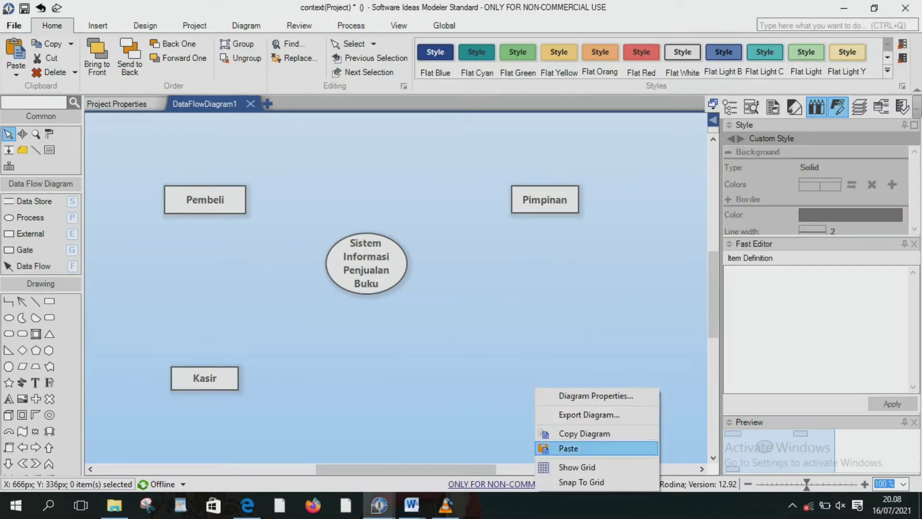
left_click(568, 449)
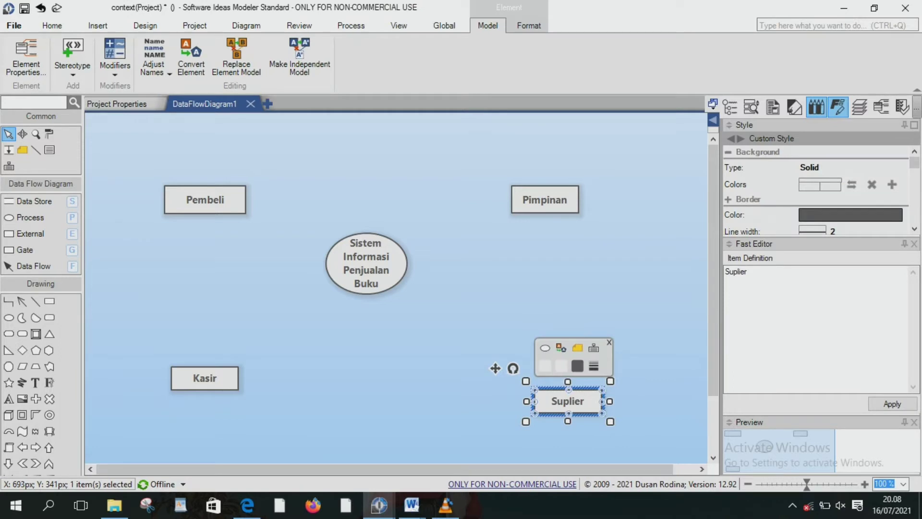
left_click_drag(567, 401, 537, 367)
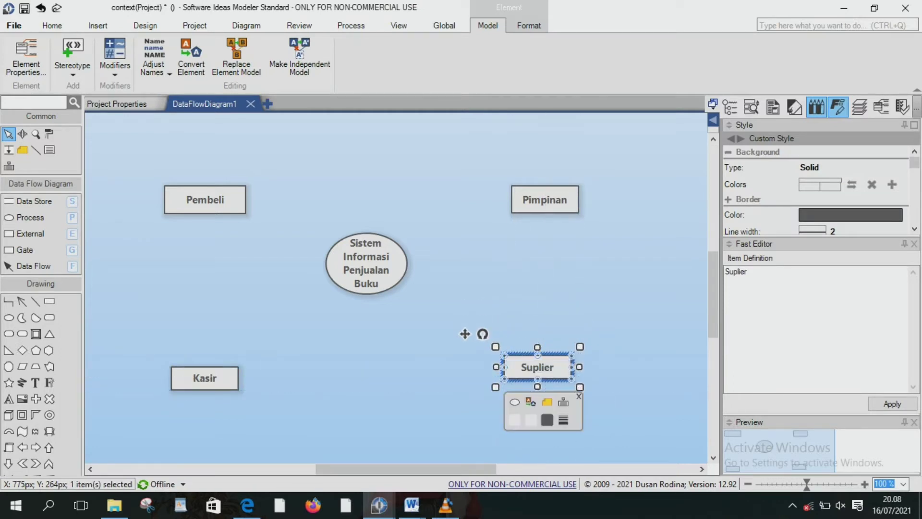
left_click(620, 332)
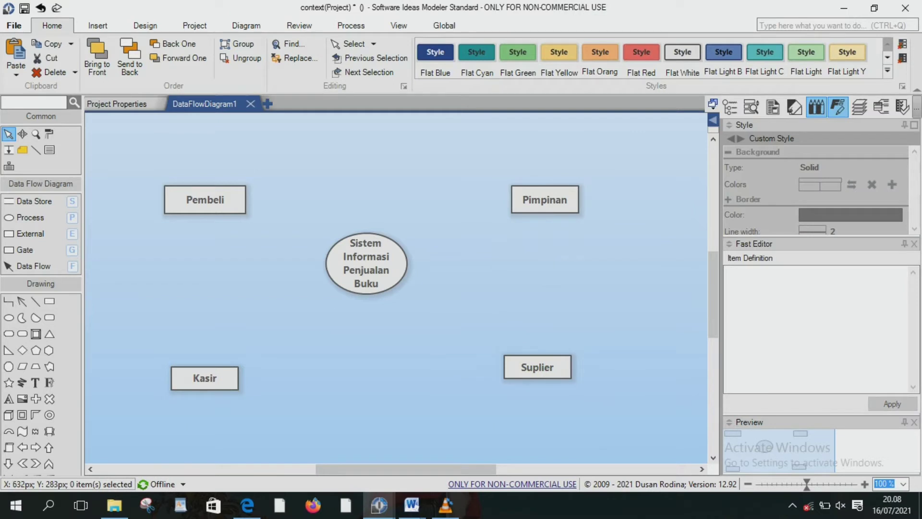
Step: Move the Suplier entity slightly down so it lines up horizontally with Kasir
left_click(537, 367)
left_click_drag(537, 367, 537, 378)
left_click(623, 354)
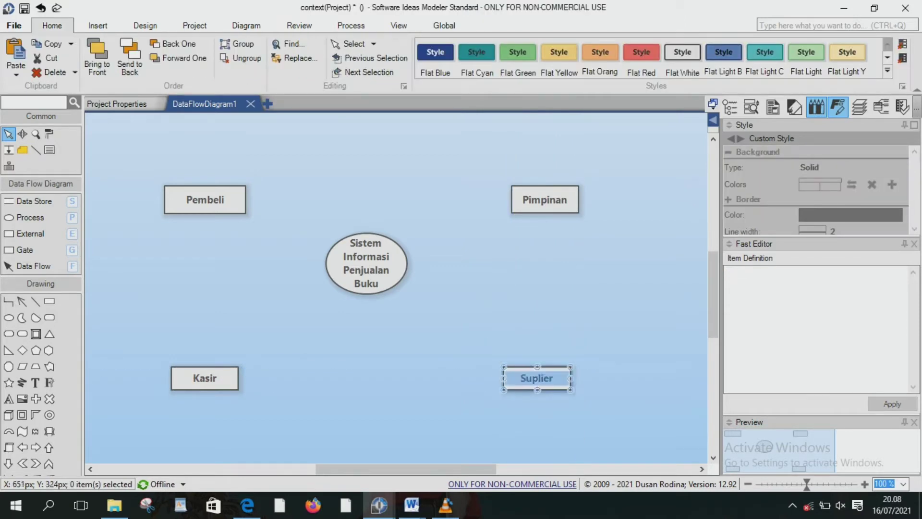
Step: Draw a Data Flow from the process's left side to the underside of Pembeli and bend it into a right angle
mouse_move(379, 504)
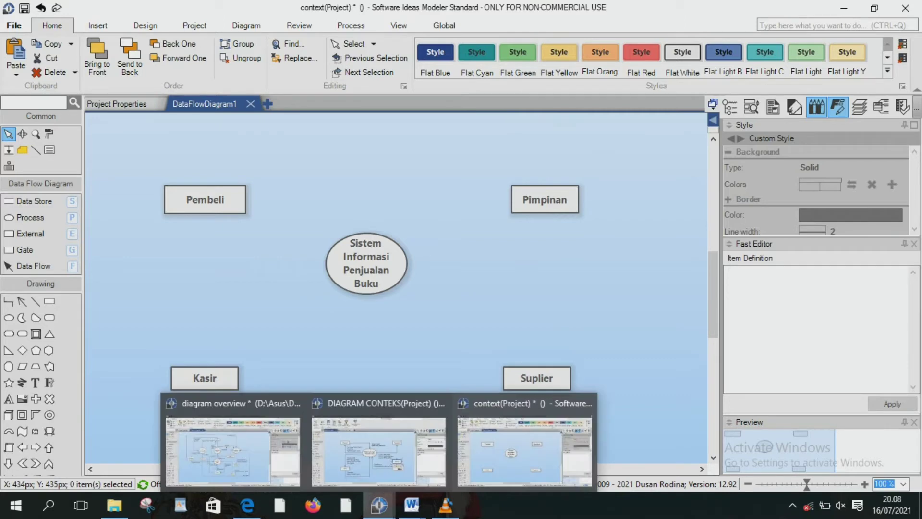
left_click(379, 450)
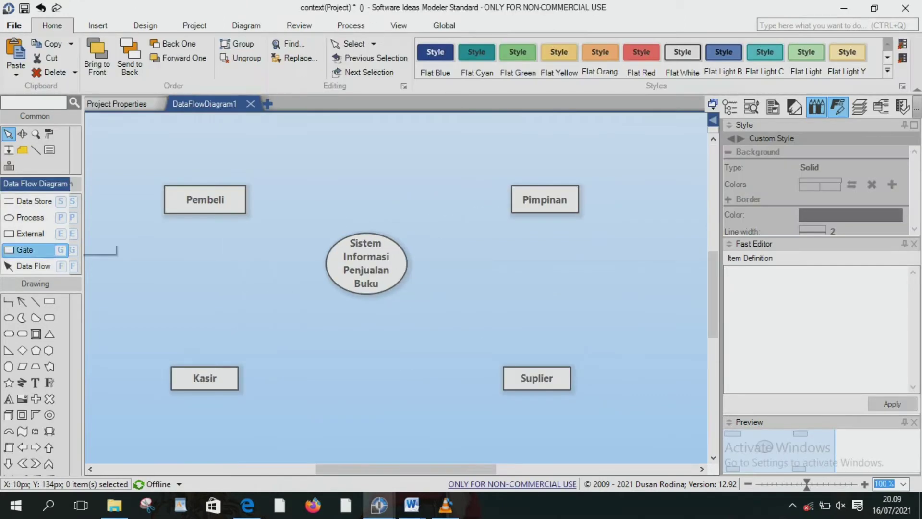
left_click(48, 266)
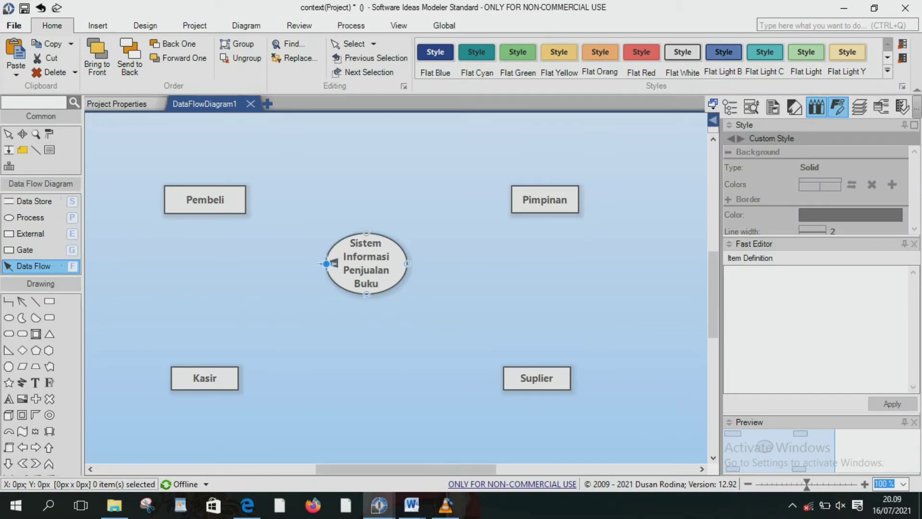
mouse_move(327, 262)
left_mouse_down()
mouse_move(198, 216)
mouse_move(206, 213)
left_mouse_up()
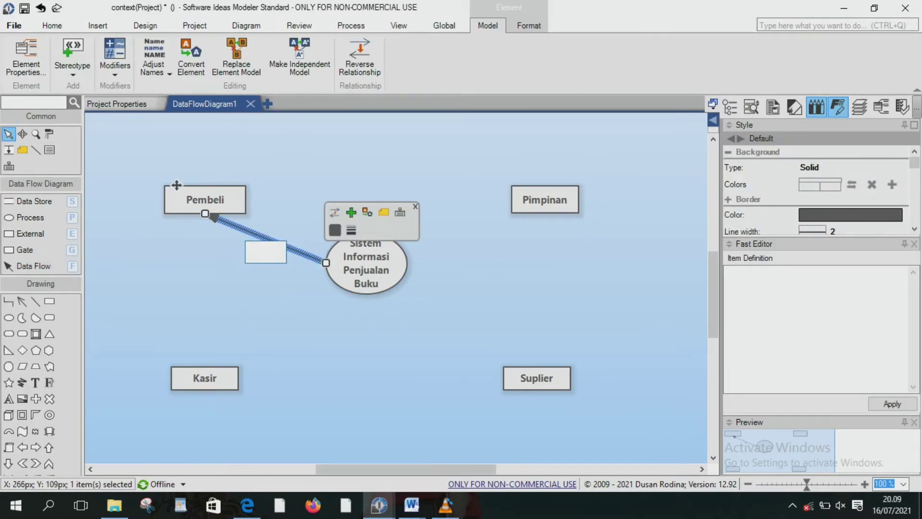
mouse_move(255, 234)
left_mouse_down()
mouse_move(233, 258)
mouse_move(205, 262)
left_mouse_up()
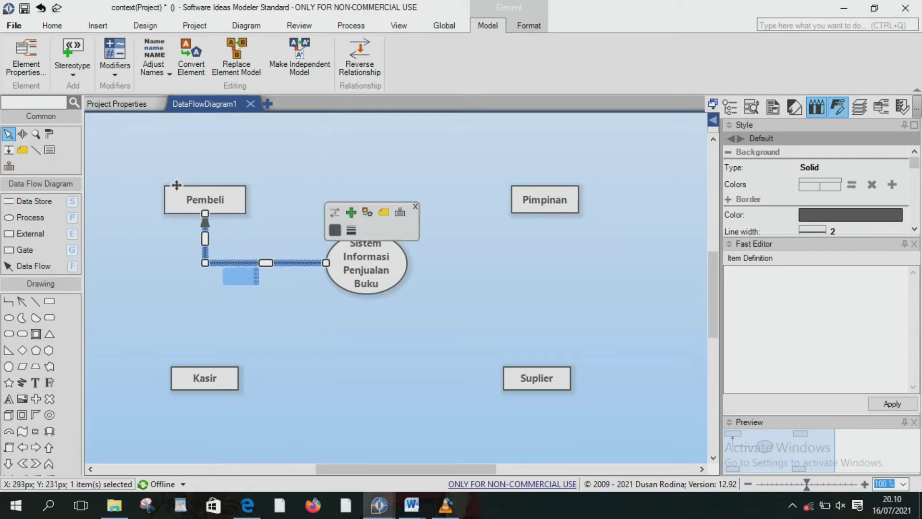
Step: Label the new flow to Pembeli with the copied DIAGRAM CONTEKS text "- Form Isian Data Pembeli - Data Buku - Bukti Penjualan Buku"
mouse_move(379, 504)
mouse_move(379, 452)
double_click(288, 233)
key("ctrl+c")
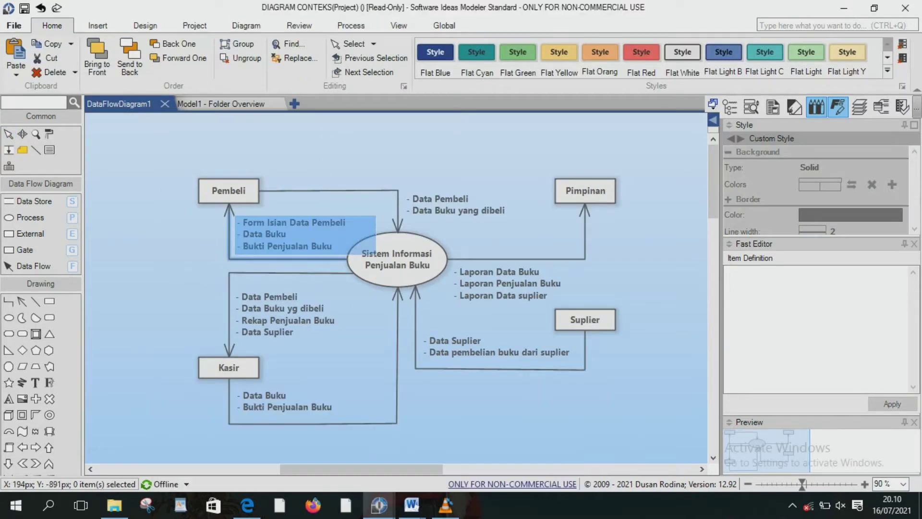
left_click(200, 173)
mouse_move(379, 505)
left_click(521, 451)
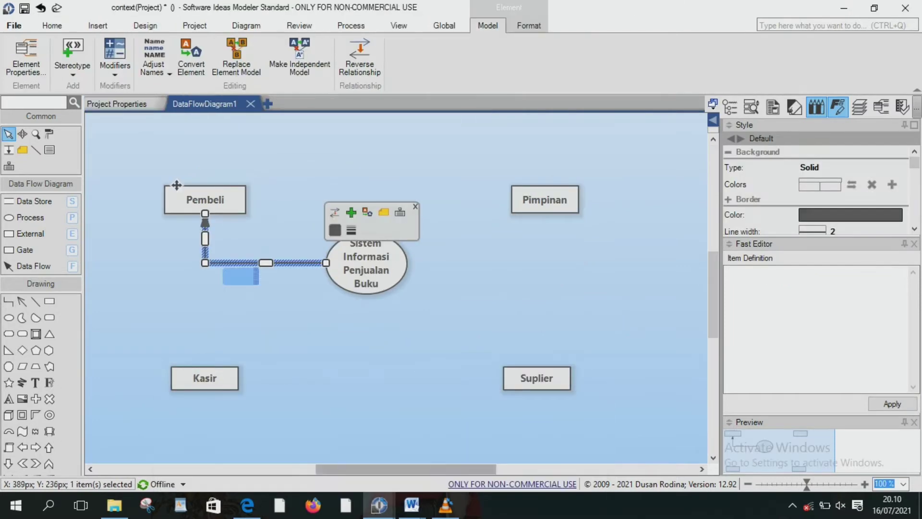
double_click(241, 276)
key("ctrl+v")
left_click(328, 322)
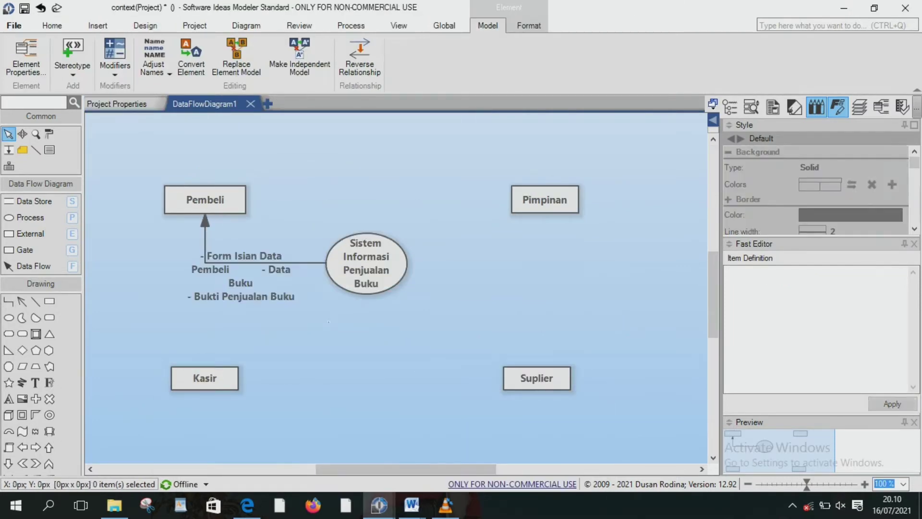
Step: Left-align the label of the flow to Pembeli and move it inside the bend, just below the Pembeli box
left_click(238, 277)
left_click_drag(152, 186, 153, 185)
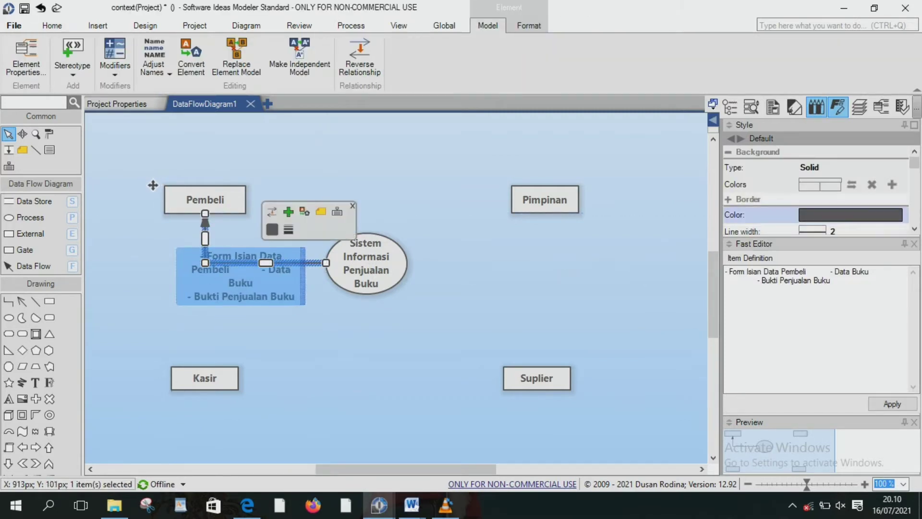
scroll(837, 192, "down", 4)
scroll(838, 192, "up", 1)
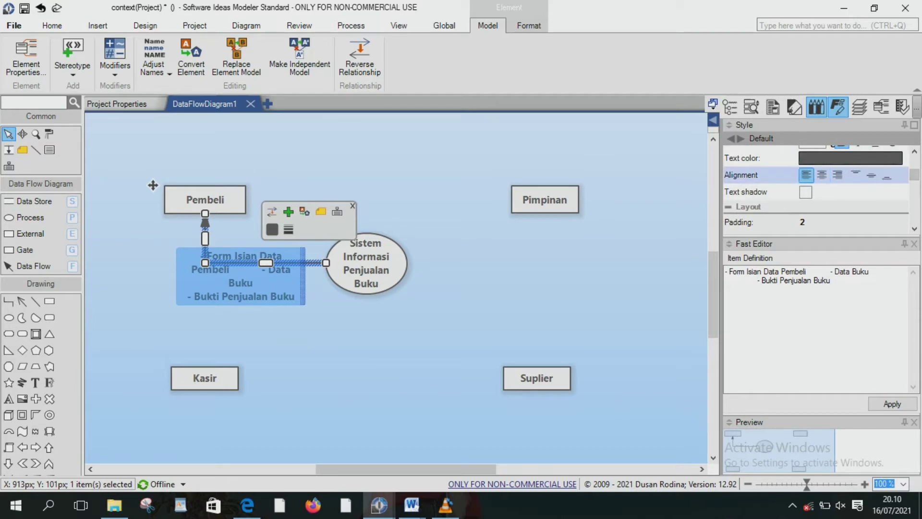
left_click(806, 175)
left_click_drag(303, 269, 306, 269)
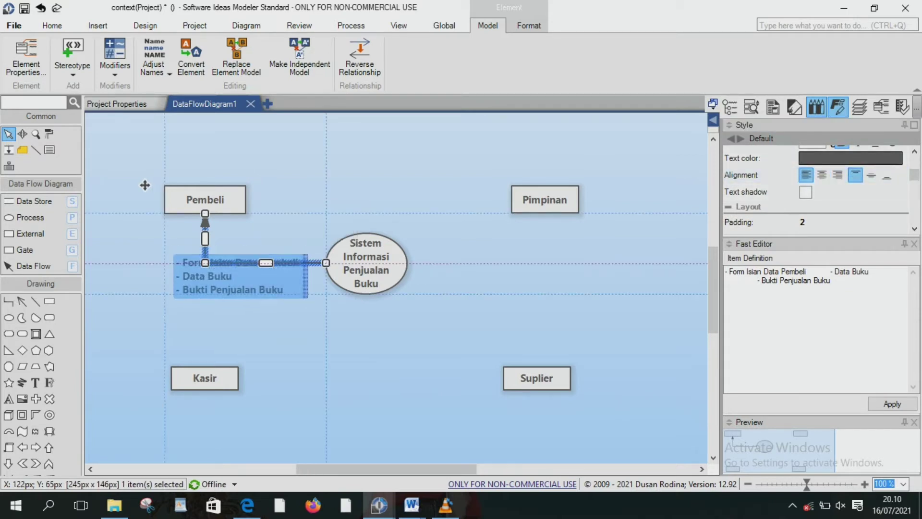
left_click_drag(145, 185, 176, 185)
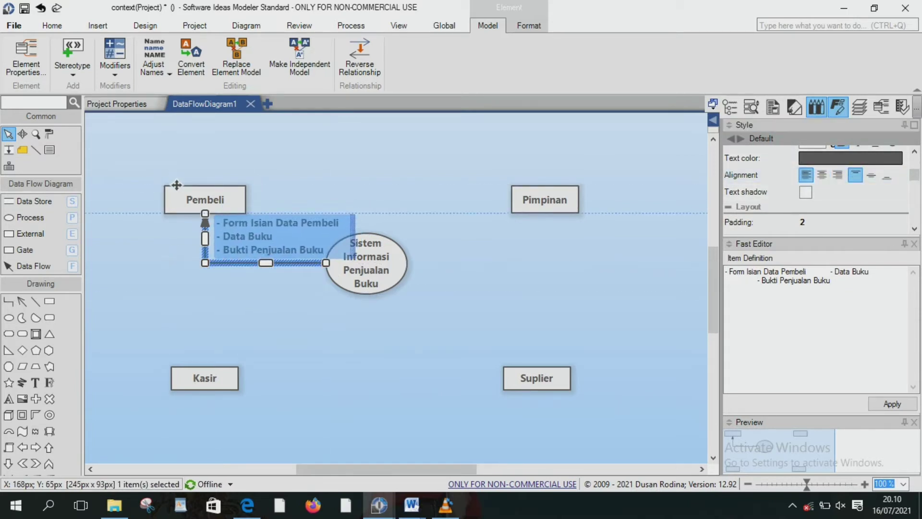
left_click(292, 201)
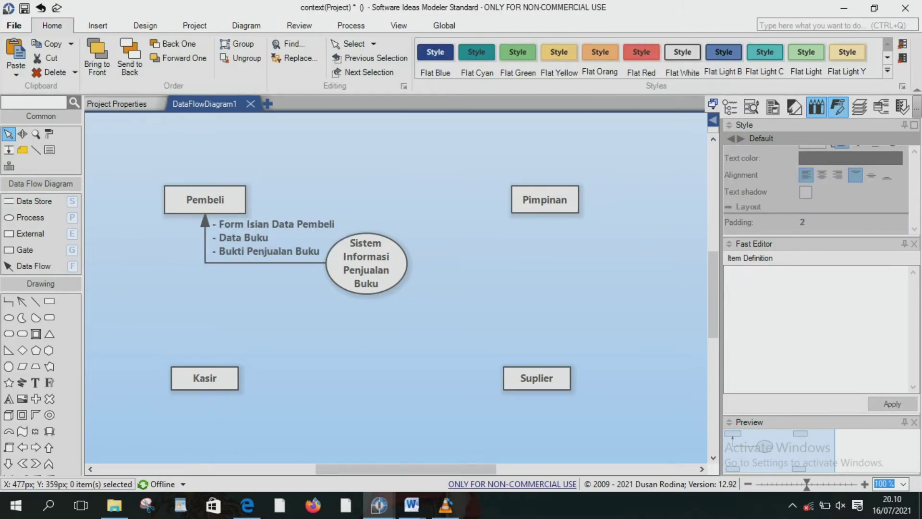
Step: Draw a Data Flow from Pembeli's right side to the top of the process, as in DIAGRAM CONTEKS, and bend it into a right angle
mouse_move(379, 504)
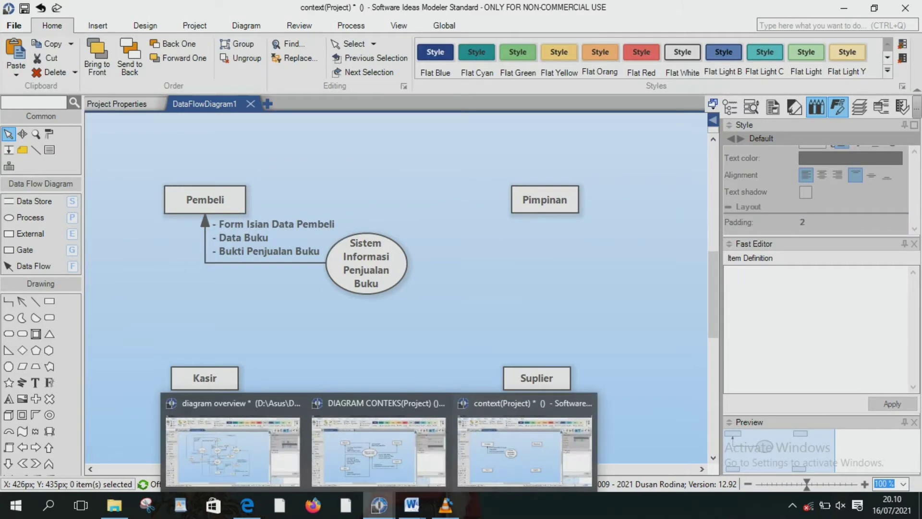
left_click(379, 452)
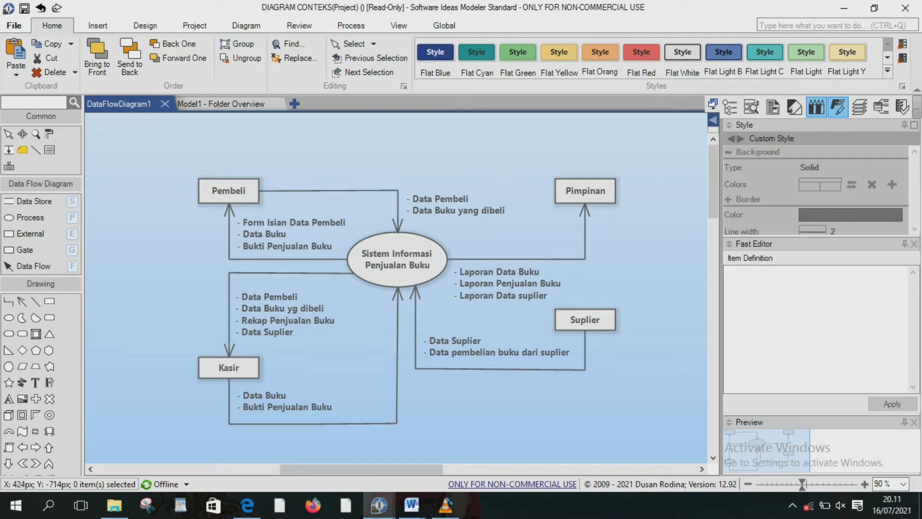
left_click_drag(239, 249, 367, 283)
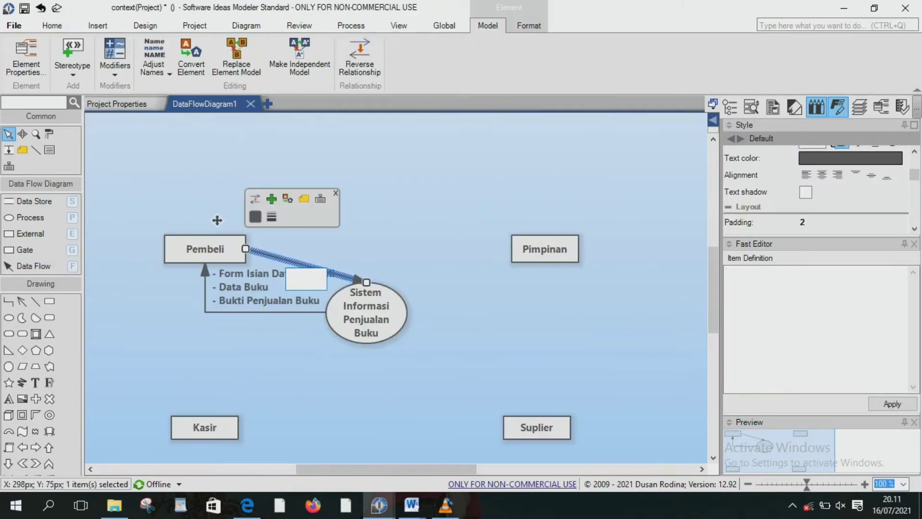
left_click_drag(306, 265, 366, 248)
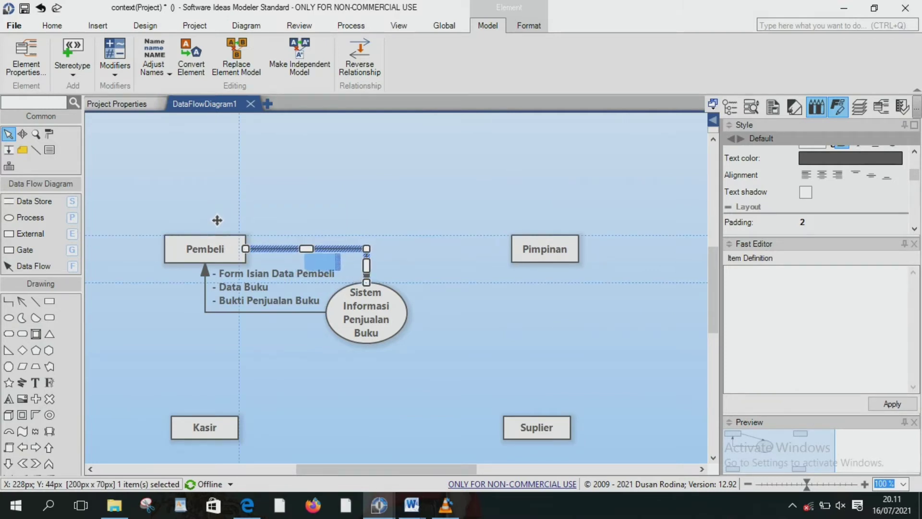
left_click(214, 218)
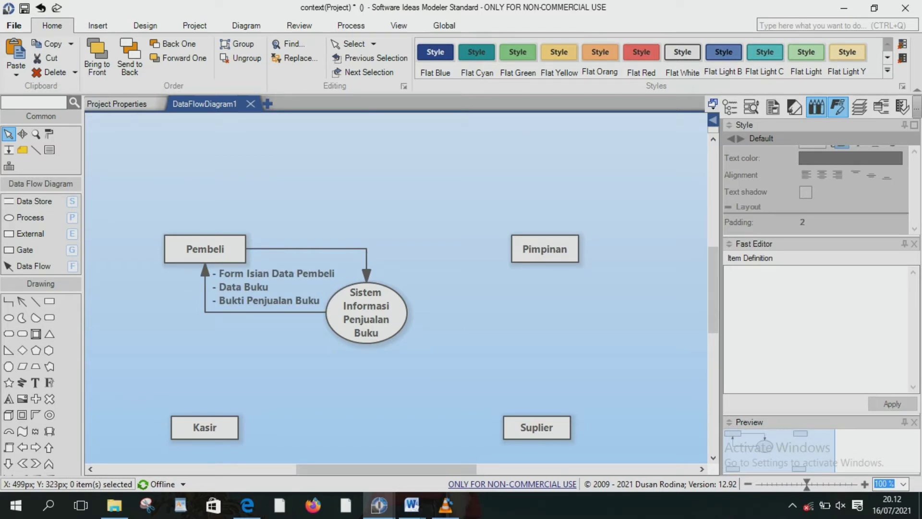
Step: Examine the entities and labelled flows in the DIAGRAM CONTEKS project and the processes and data stores in the diagram overview project
mouse_move(379, 505)
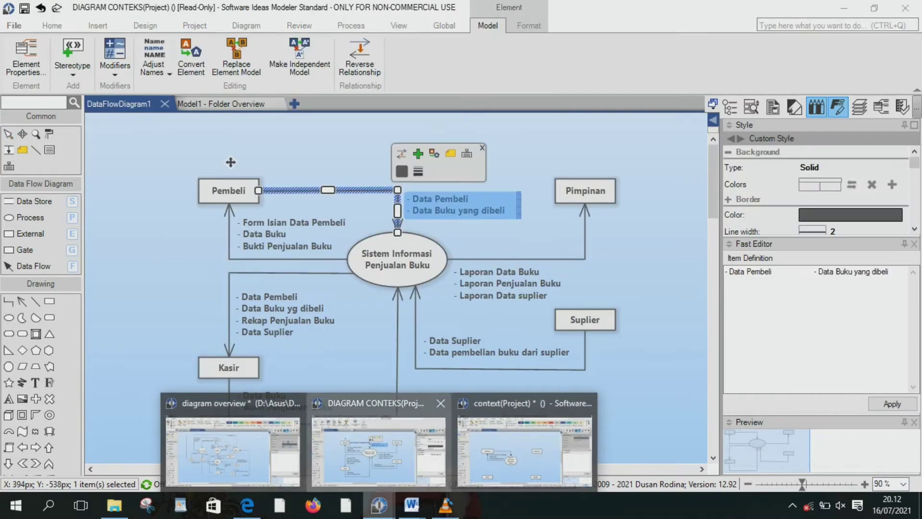
left_click(379, 452)
left_click(232, 161)
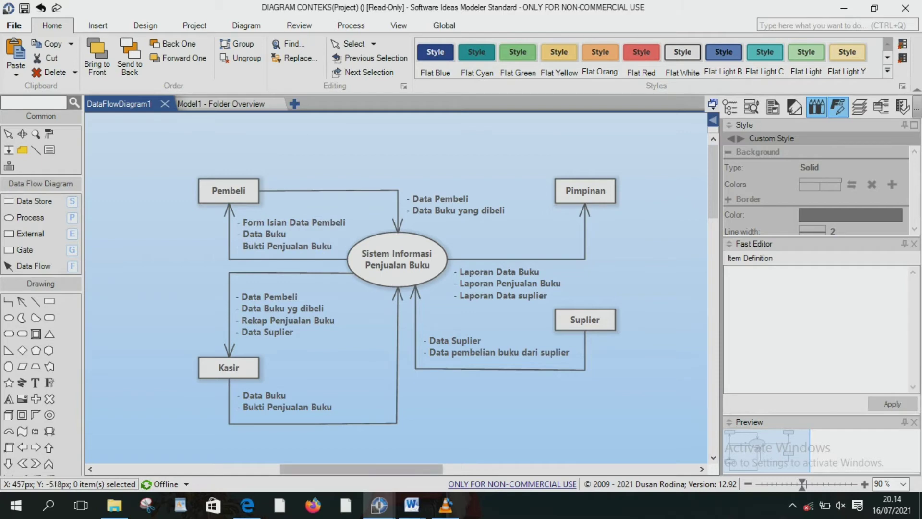
mouse_move(379, 505)
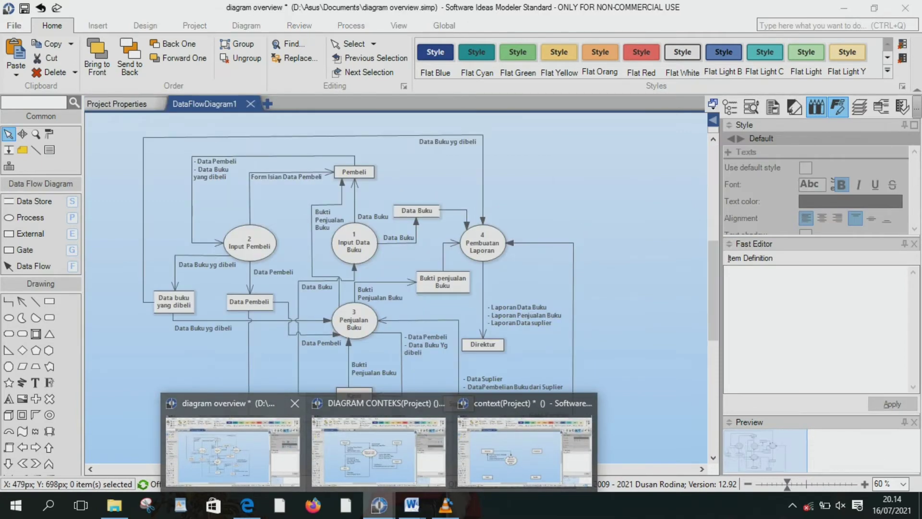
left_click(233, 449)
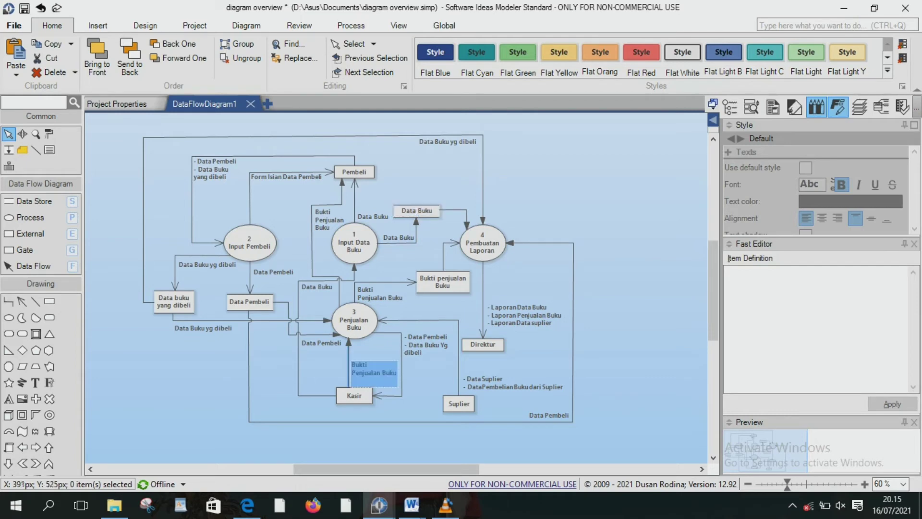
mouse_move(379, 505)
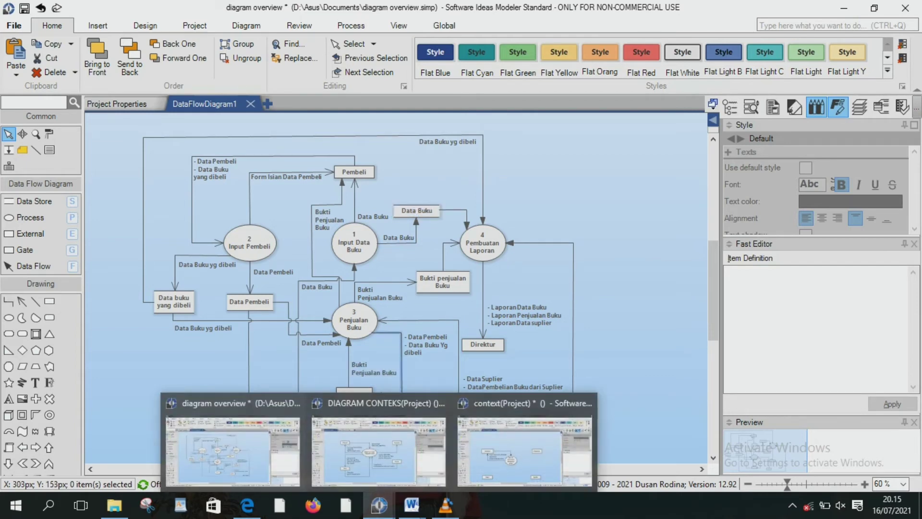
Step: Create a new project named "nol(Project)" and add a Data Flow Diagram to it
left_click(14, 25)
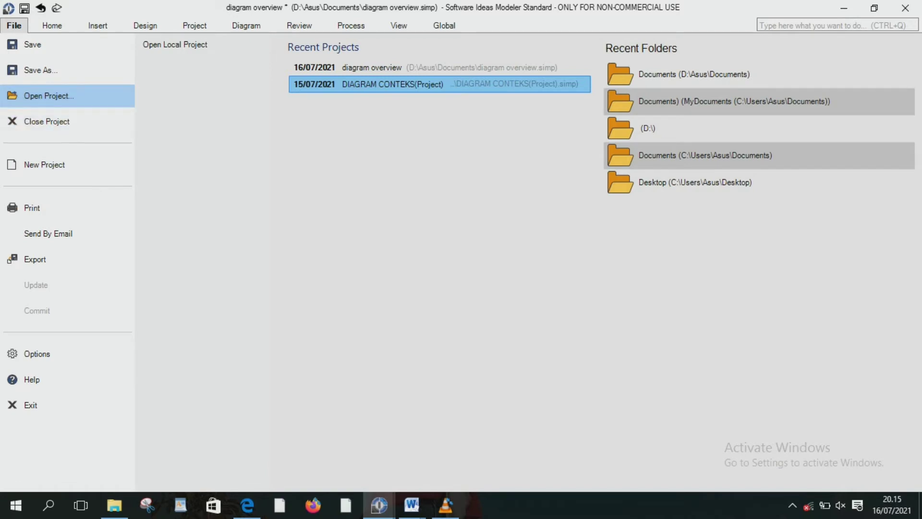
left_click(45, 165)
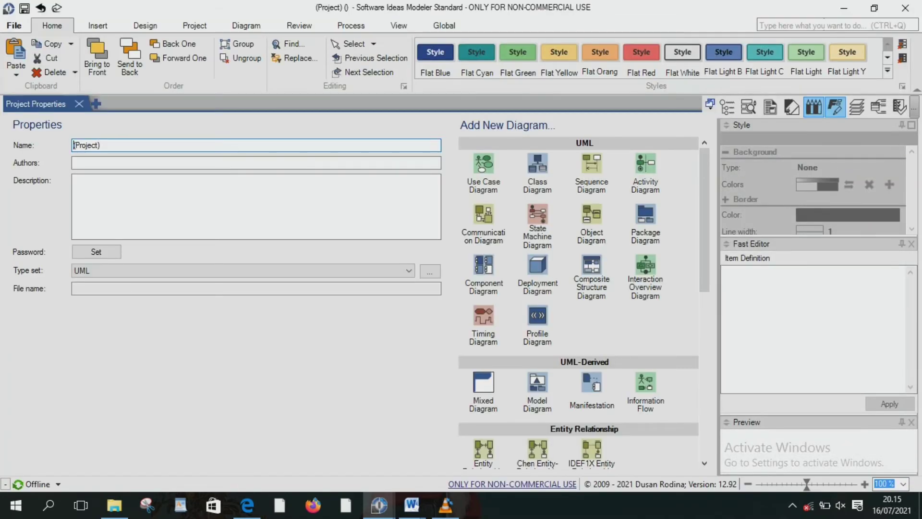
type("nol")
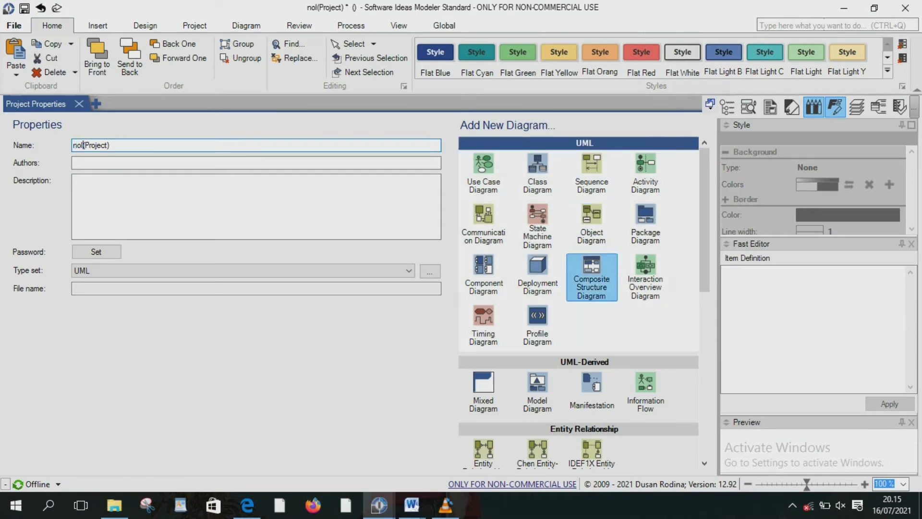
scroll(582, 303, "down", 1)
scroll(581, 303, "down", 3)
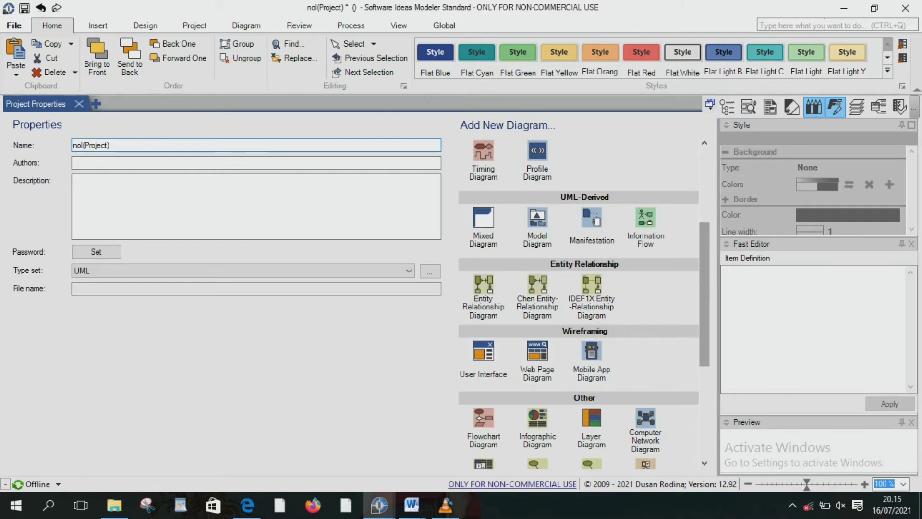
scroll(538, 337, "down", 3)
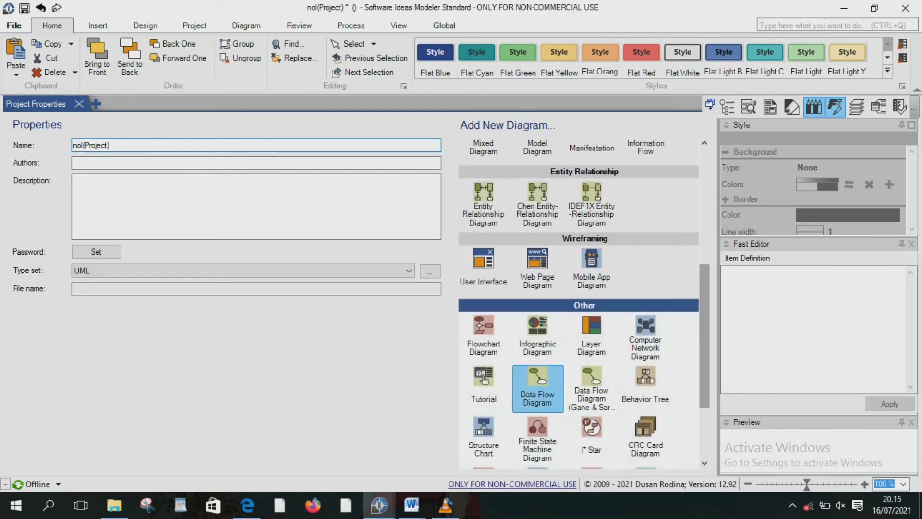
left_click(538, 389)
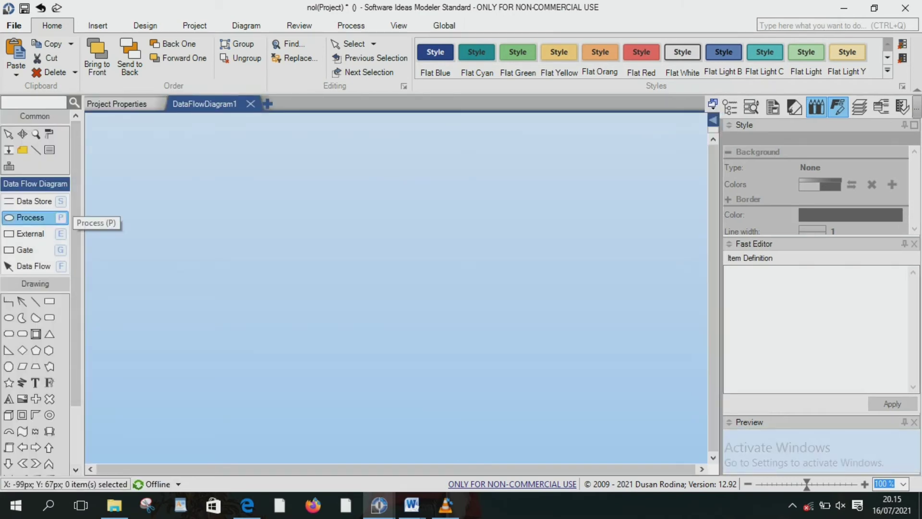
Step: Place three Process elements in a triangle on the empty diagram and label the lower middle one "1 Input Data Buku"
left_click(35, 218)
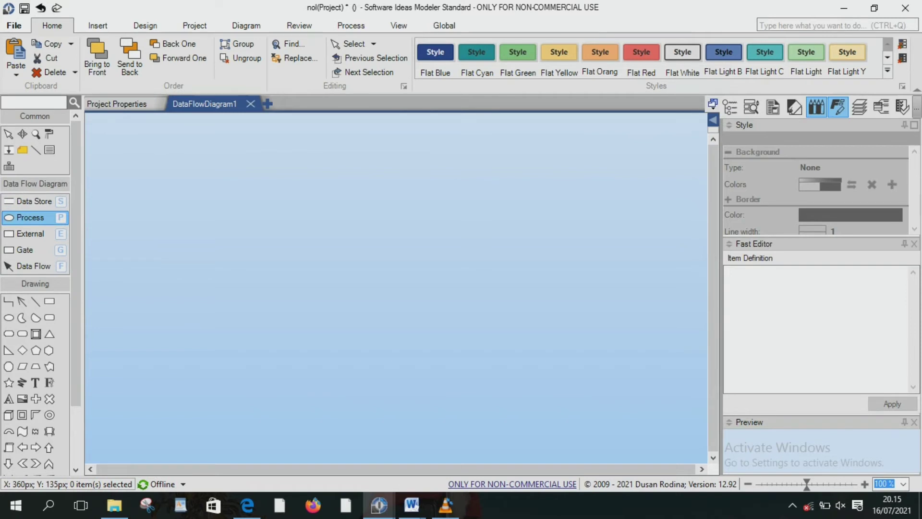
left_click(437, 302)
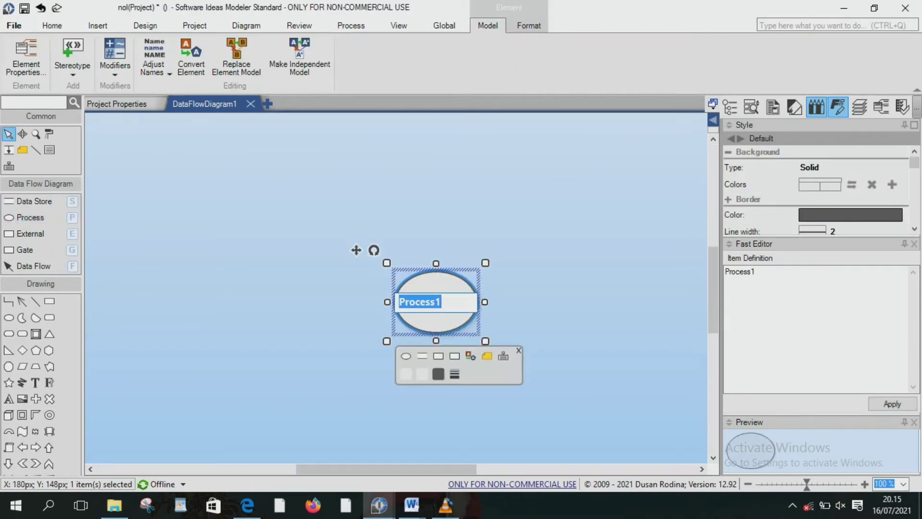
left_click(265, 287)
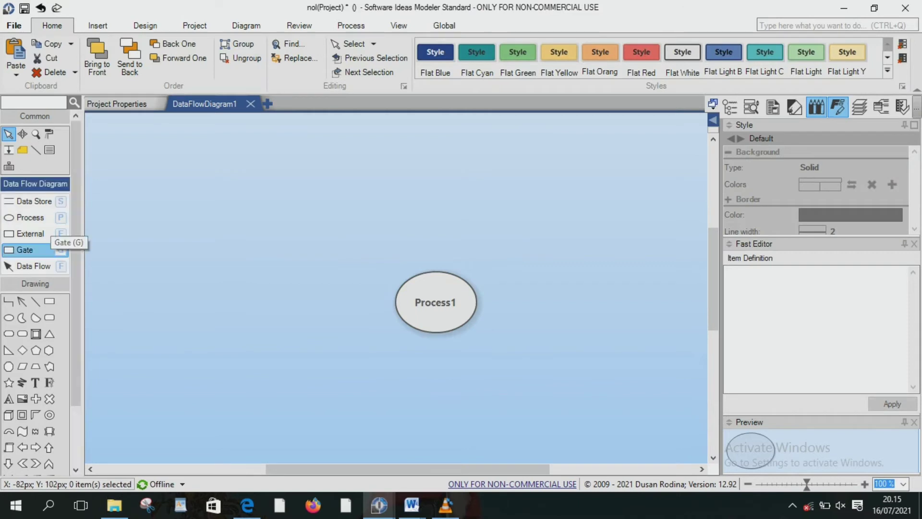
left_click(24, 217)
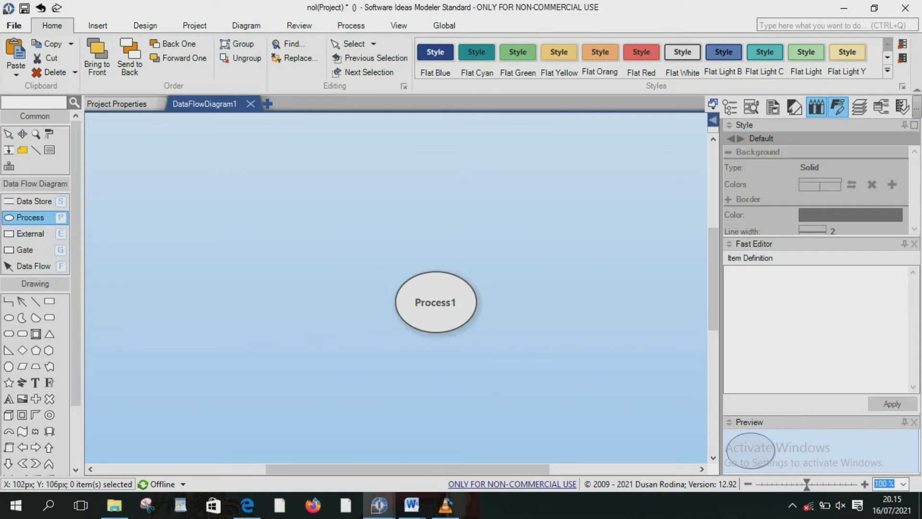
left_click(262, 282)
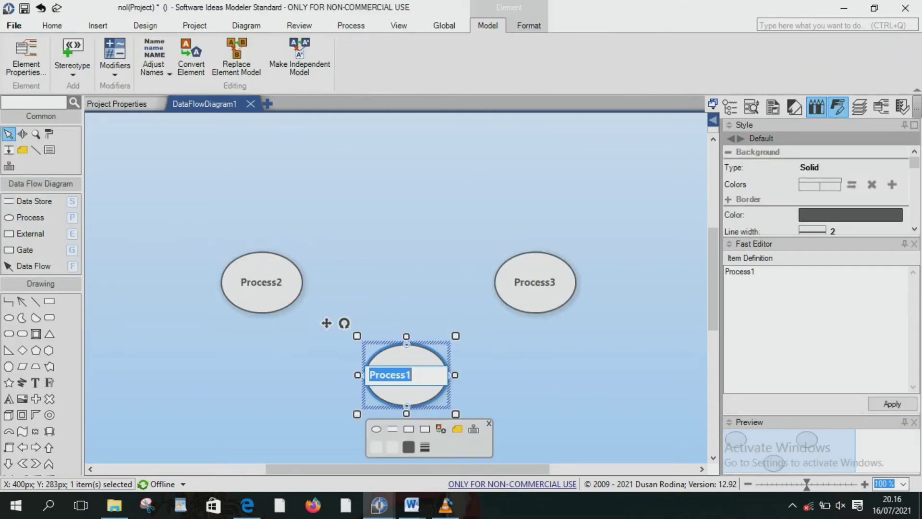
type("1                       Input Data Buku")
left_click(469, 337)
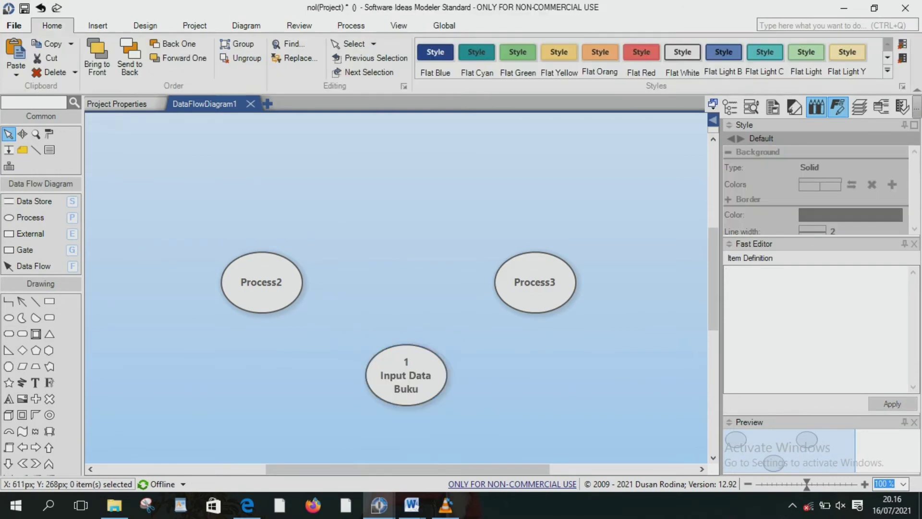
Step: Rename Process2 in the nol project with the text "2 Input Pembeli" copied from the matching process in diagram overview
mouse_move(379, 504)
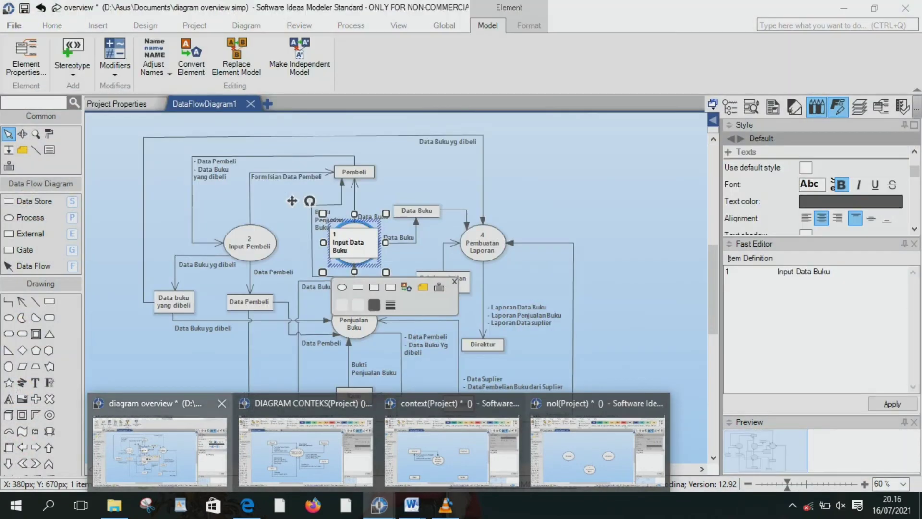
left_click(249, 242)
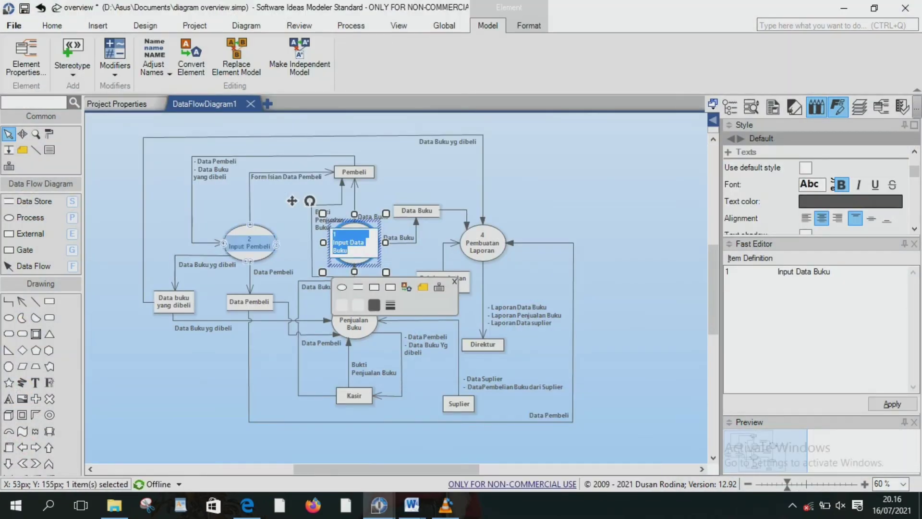
key("F2")
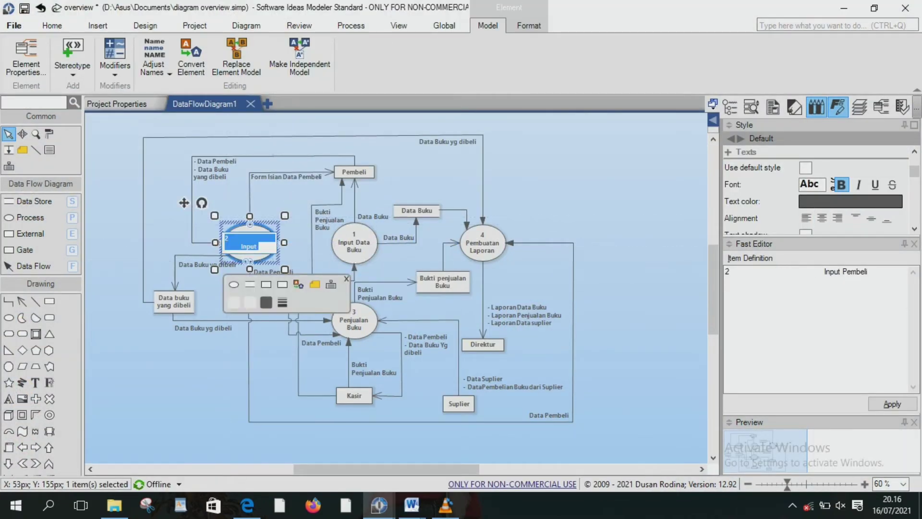
mouse_move(379, 504)
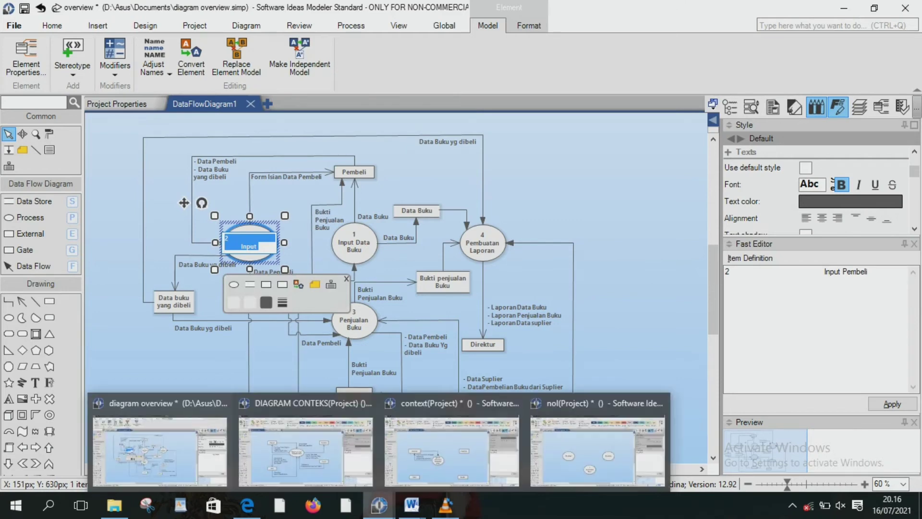
left_click(597, 449)
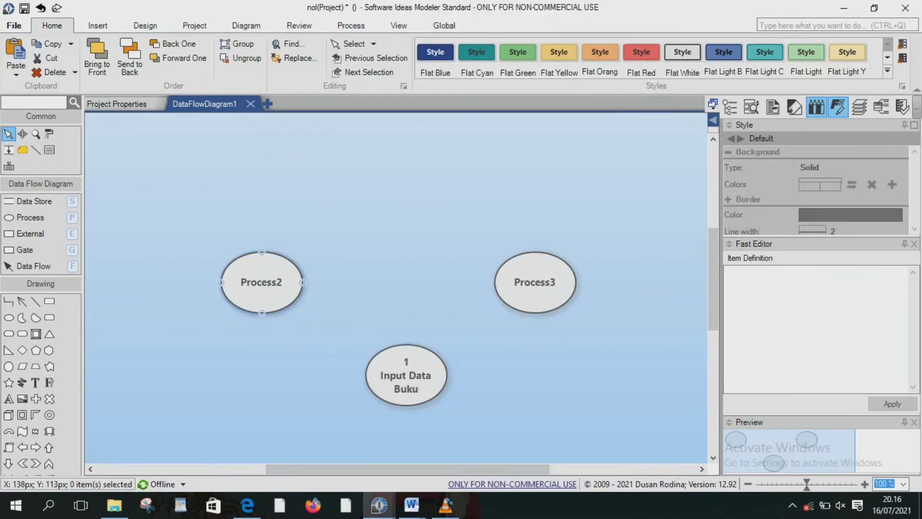
left_click(261, 282)
left_click(262, 282)
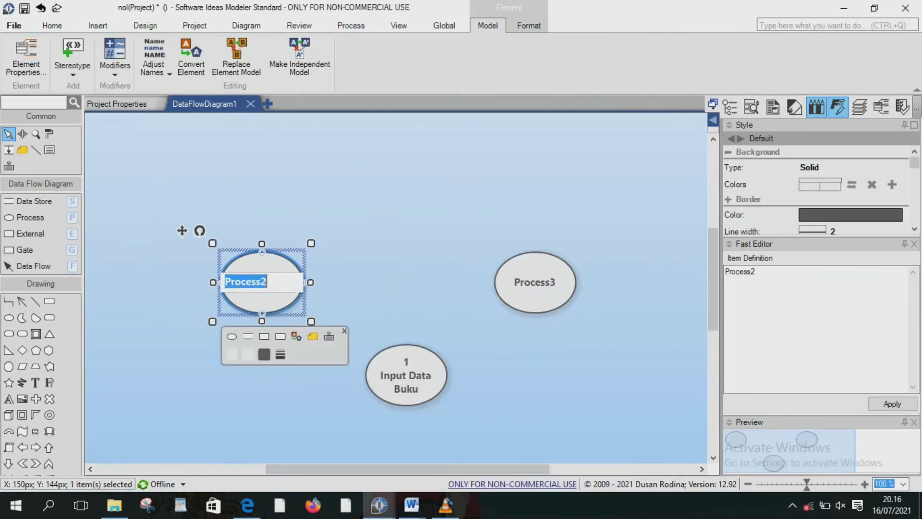
type("2                                             Input Pembeli")
left_click(458, 287)
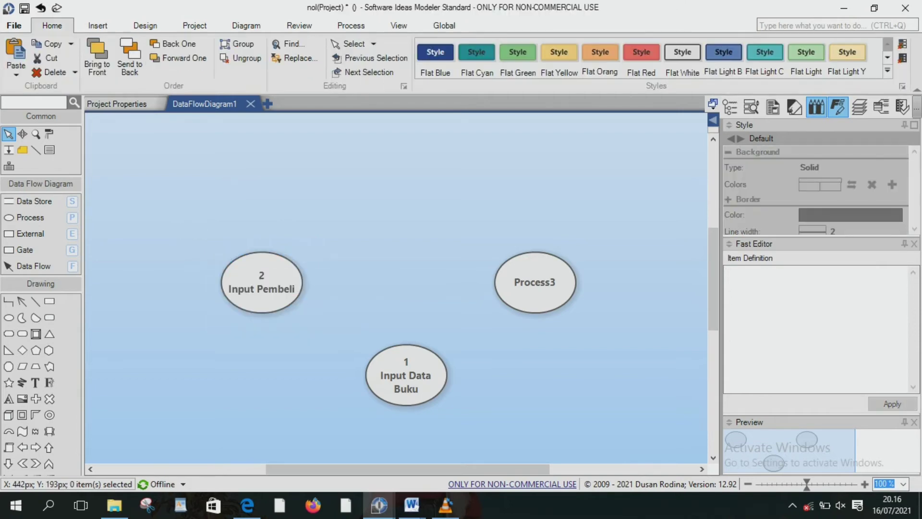
mouse_move(379, 505)
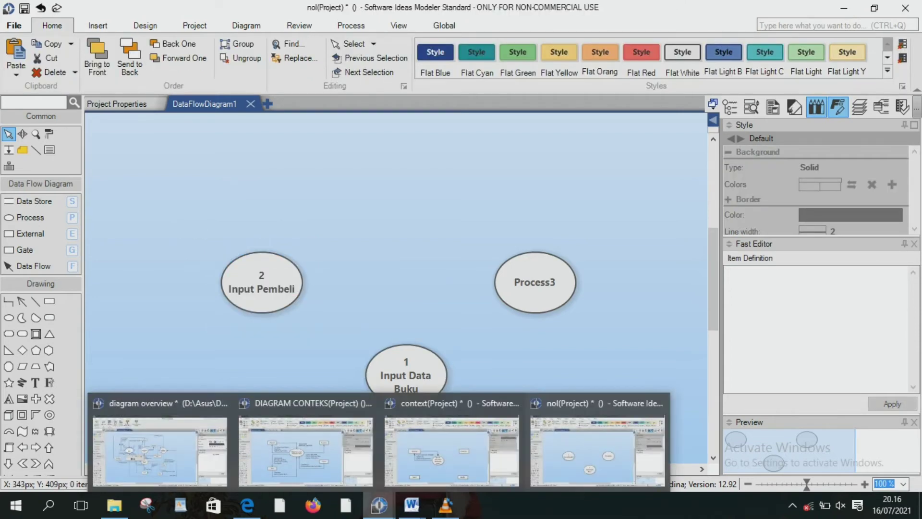
Step: Rename Process3 in the nol project with the text "3 Penjualan Buku" copied from the matching process in diagram overview
left_click(308, 440)
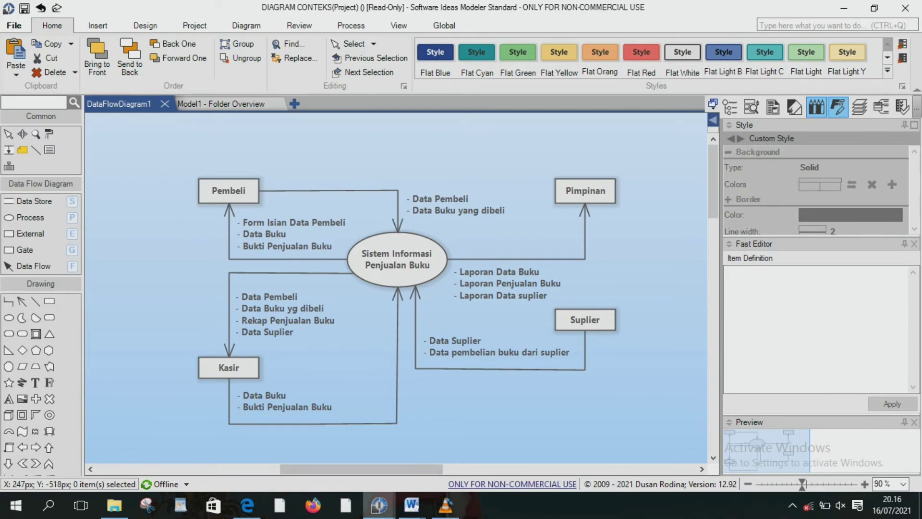
left_click(148, 452)
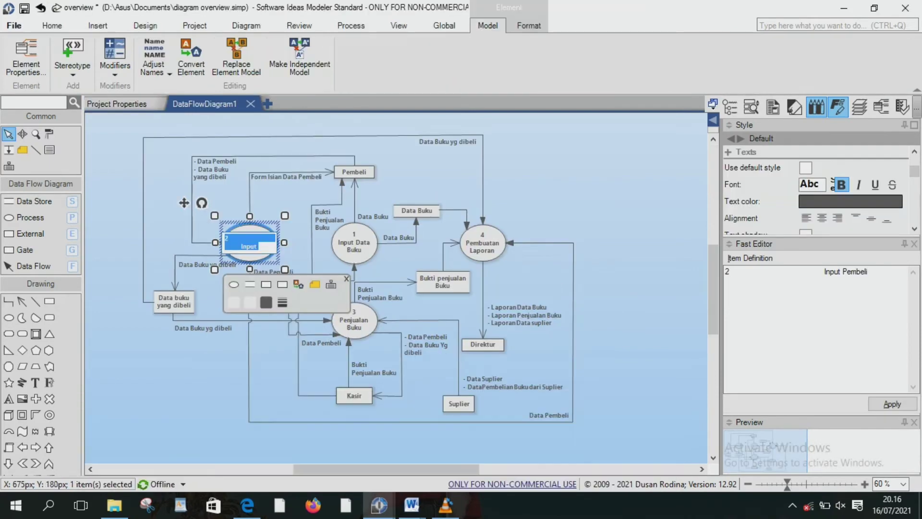
left_click(354, 321)
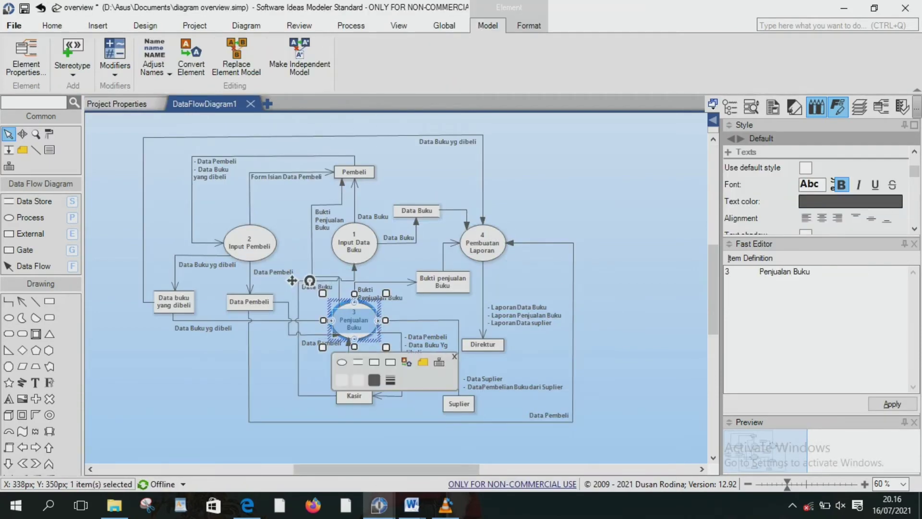
key("F2")
key("ctrl+c")
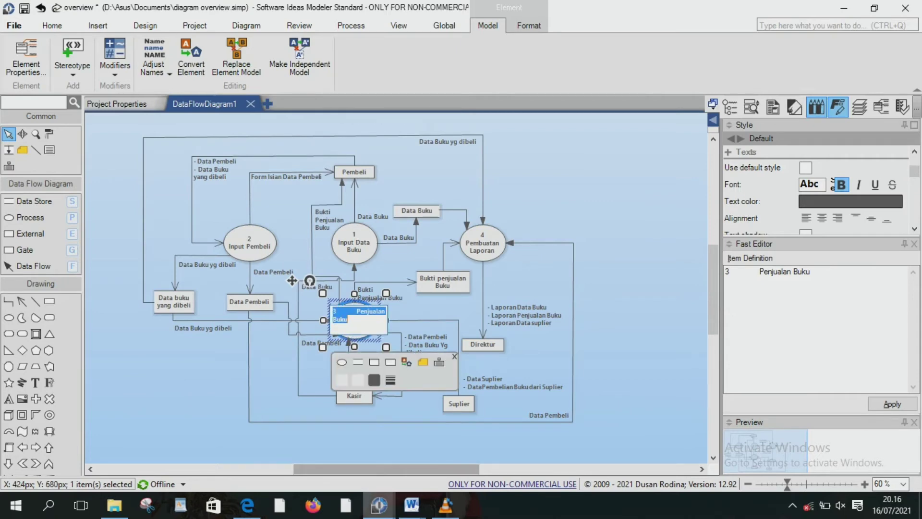
mouse_move(379, 505)
left_click(598, 451)
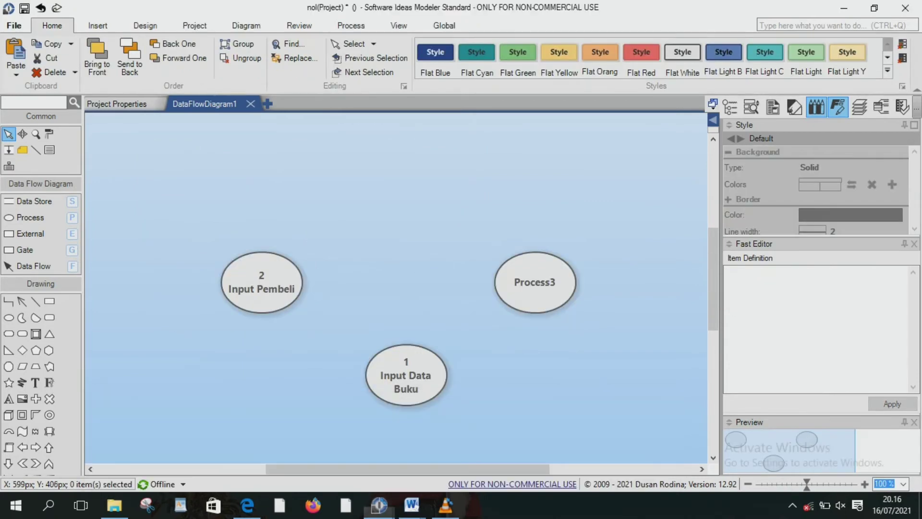
left_click(535, 282)
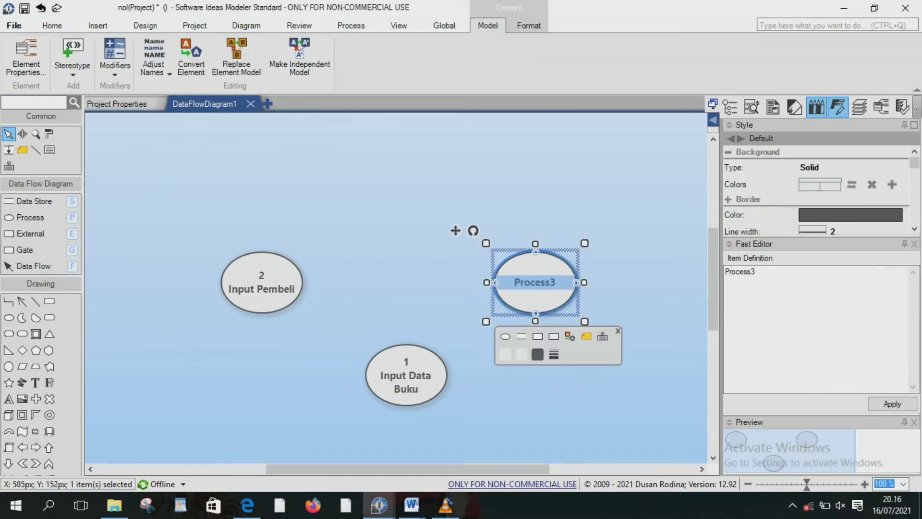
key("F2")
key("ctrl+v")
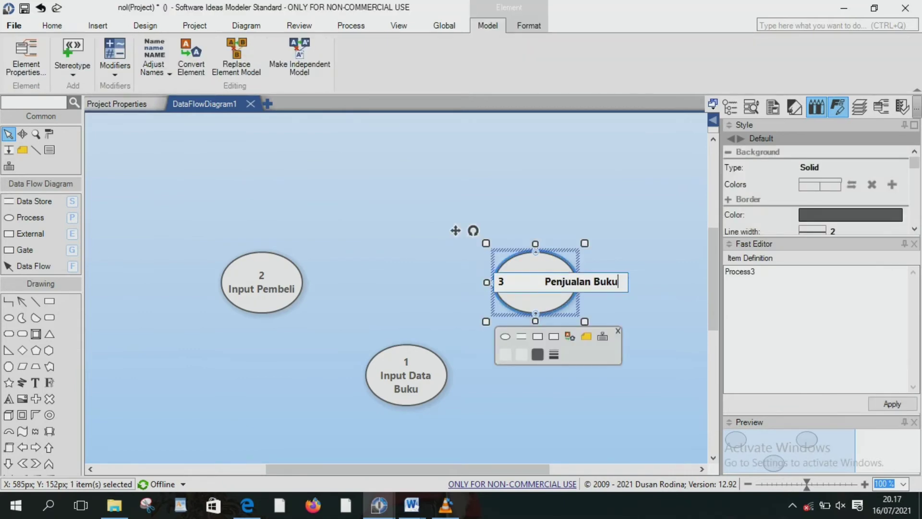
left_click(597, 296)
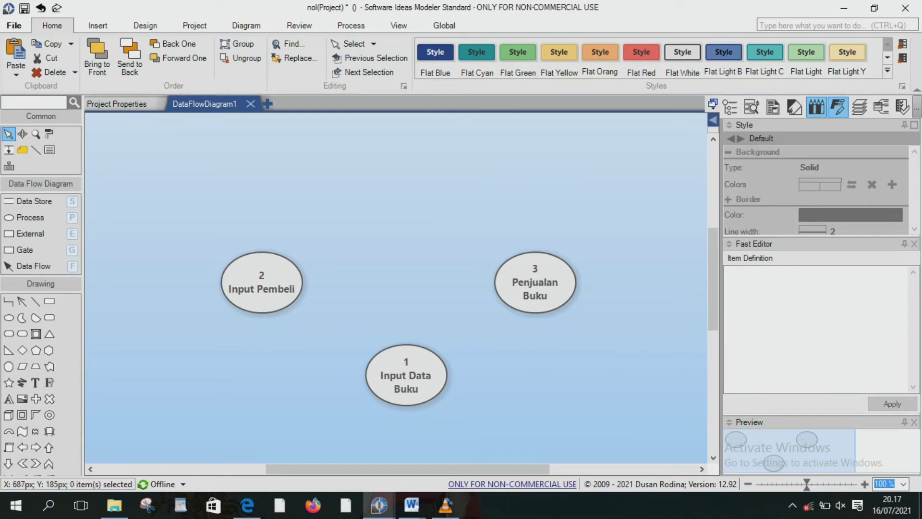
Step: Copy the "4 Pembuatan Laporan" process from diagram overview into the nol diagram and place it below and to the right of "3 Penjualan Buku"
mouse_move(379, 504)
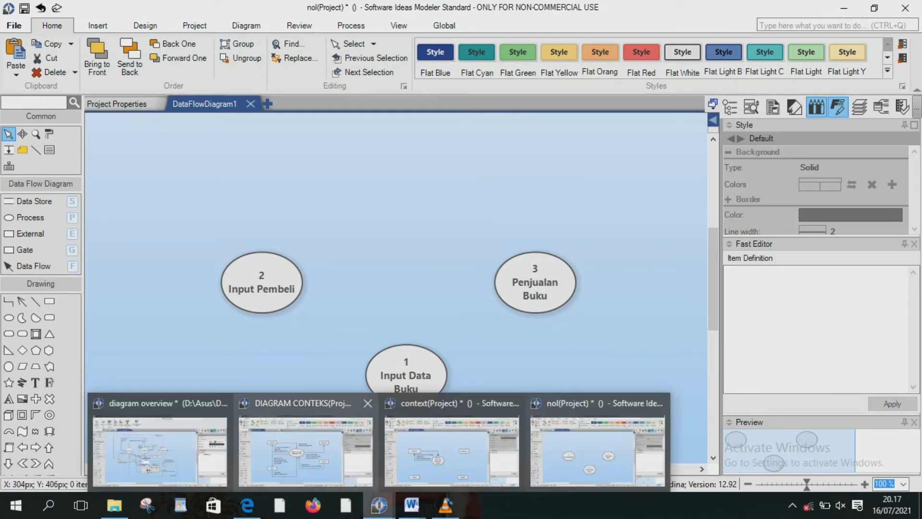
left_click(160, 452)
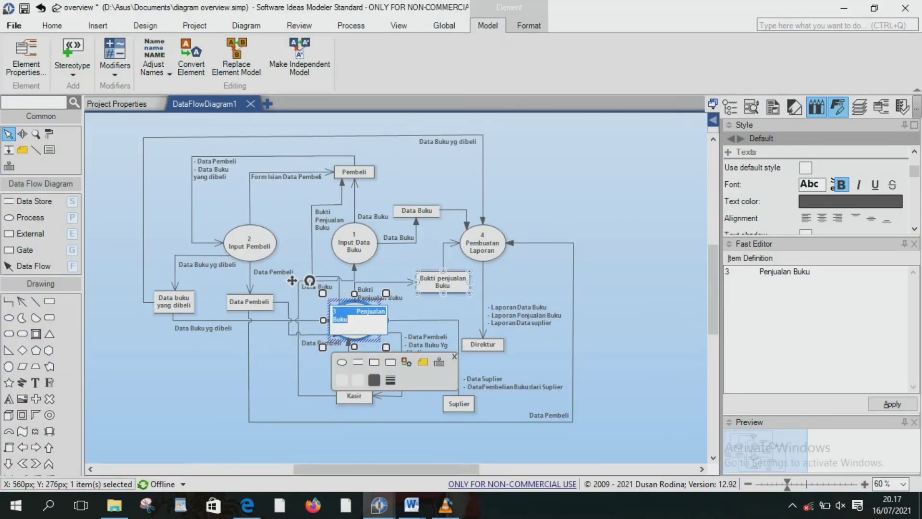
left_click(593, 272)
left_click(486, 245)
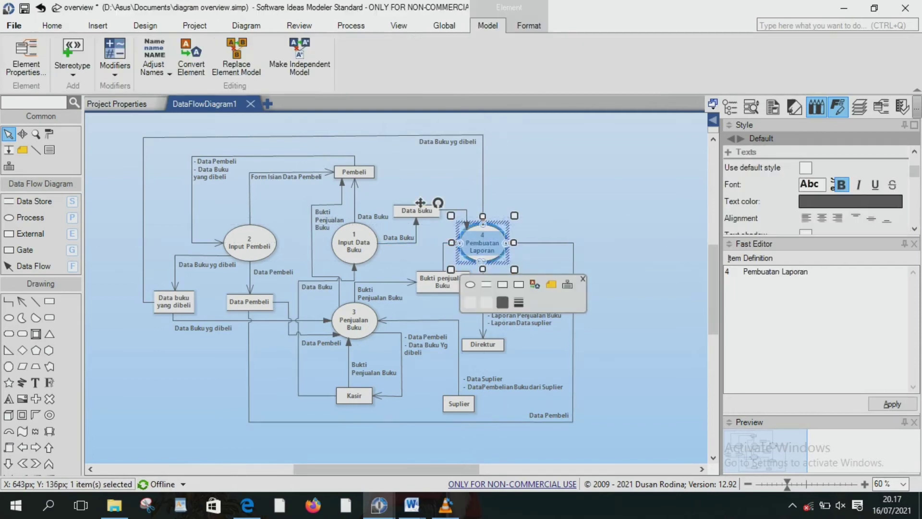
right_click(484, 244)
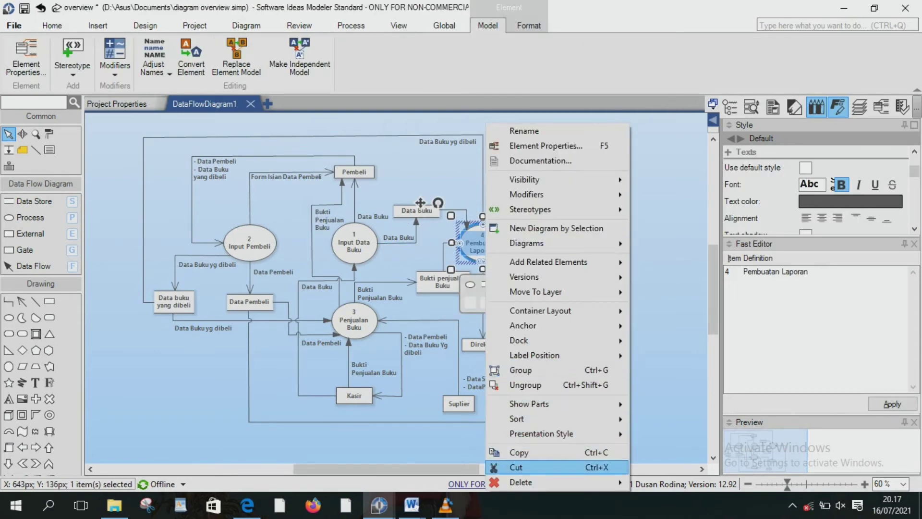
left_click(519, 452)
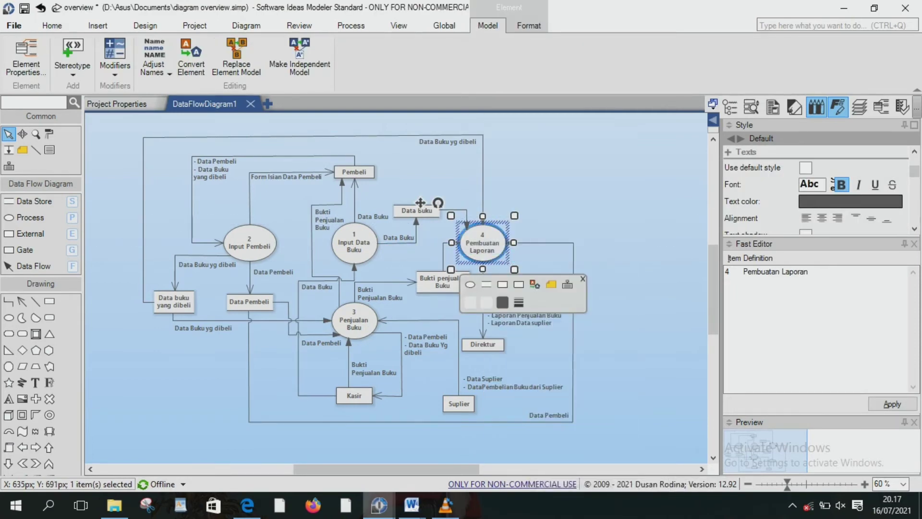
mouse_move(411, 504)
mouse_move(379, 504)
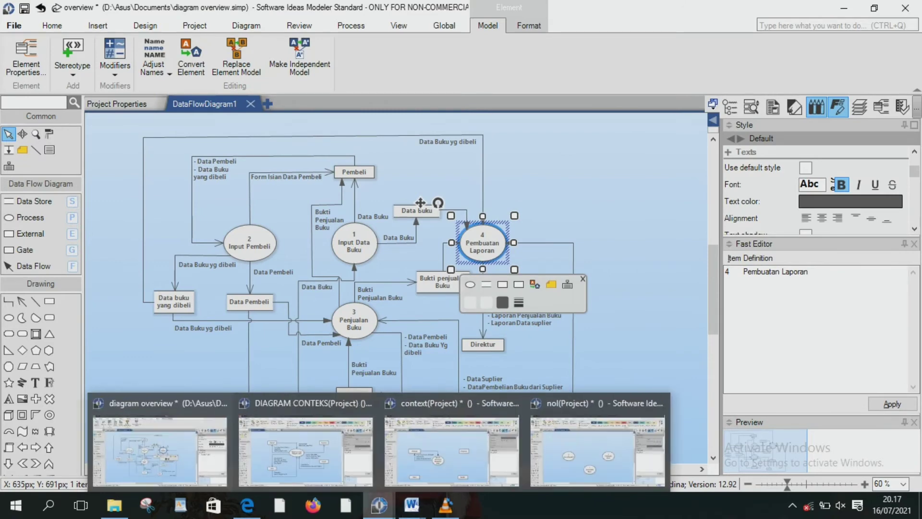
left_click(716, 456)
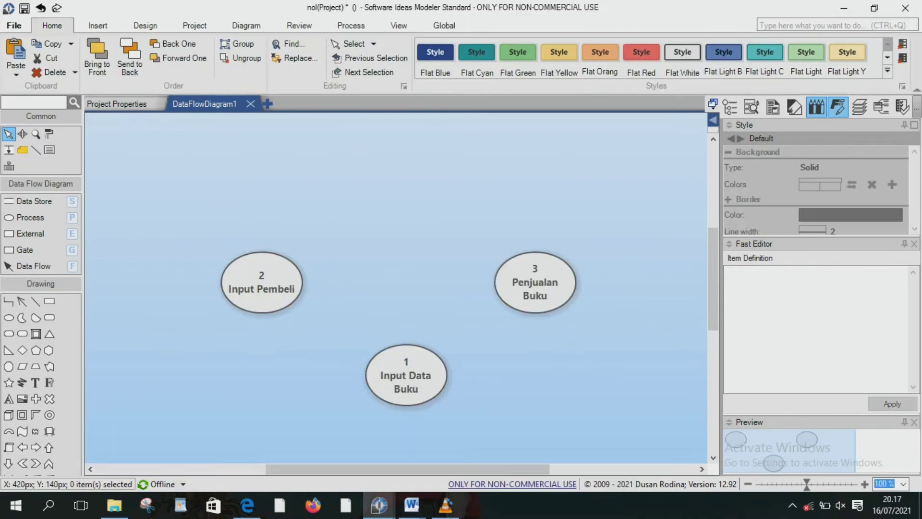
right_click(436, 275)
left_click(470, 336)
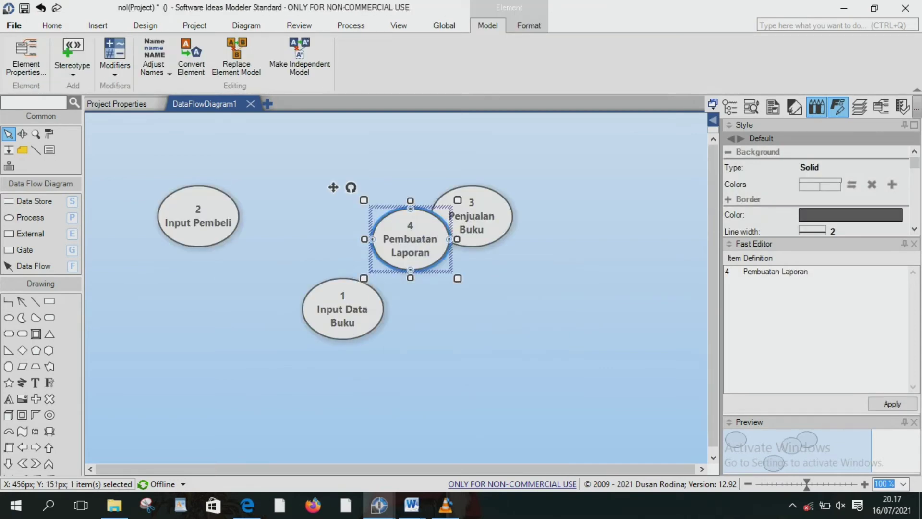
left_click_drag(333, 187, 450, 306)
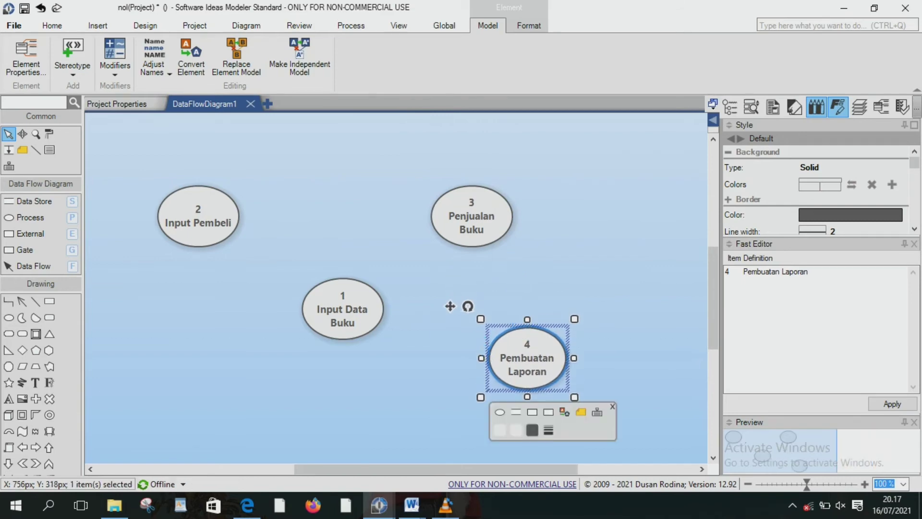
left_click(442, 367)
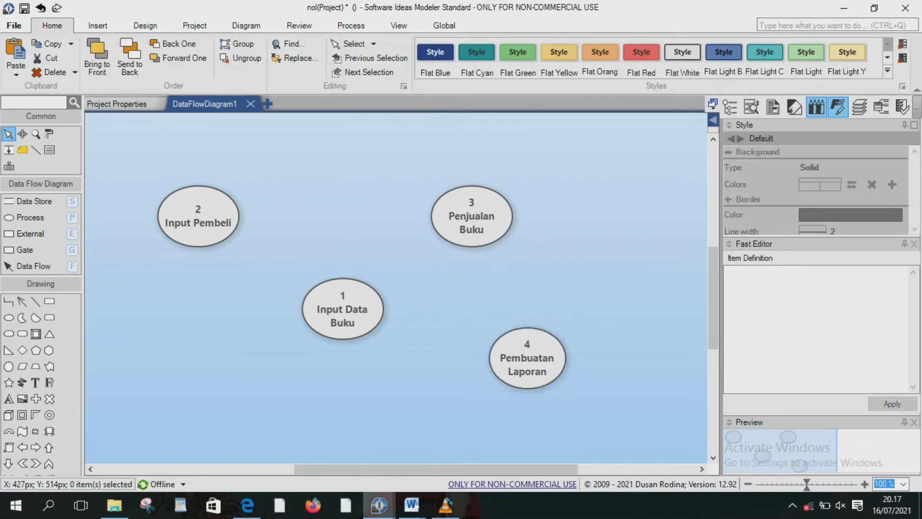
Step: Rearrange the processes: Input Data Buku between Input Pembeli and Pembuatan Laporan in an upper row, with Penjualan Buku below Input Data Buku
mouse_move(379, 506)
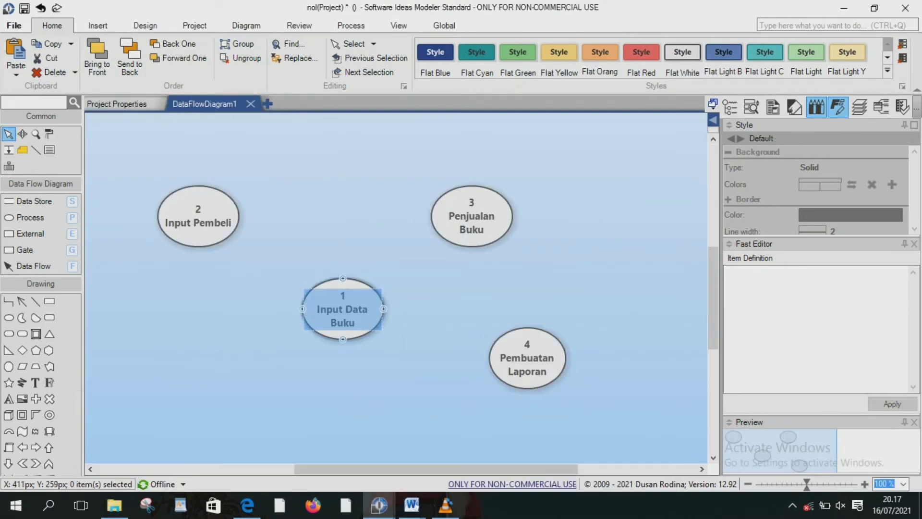
mouse_move(342, 309)
left_mouse_down()
mouse_move(350, 140)
mouse_move(355, 228)
mouse_move(392, 227)
left_mouse_up()
left_click_drag(472, 236, 391, 378)
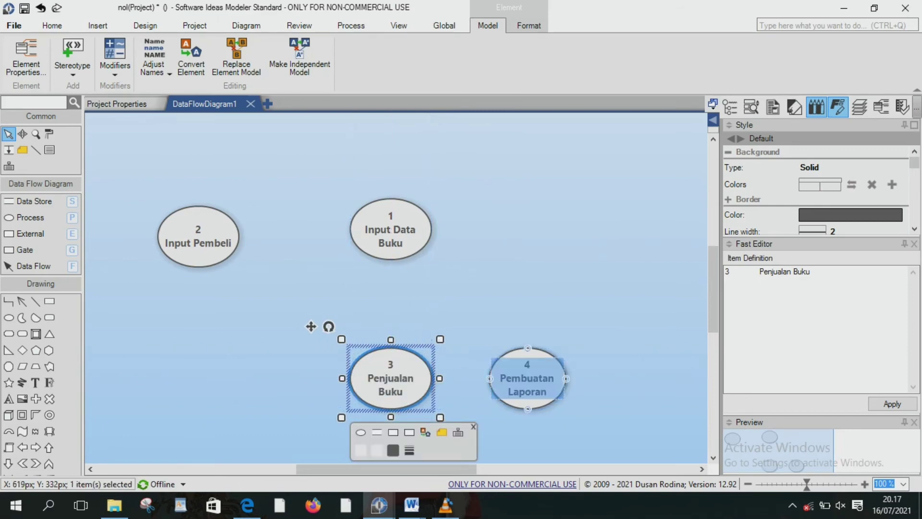
mouse_move(529, 379)
left_mouse_down()
mouse_move(579, 243)
mouse_move(591, 238)
left_mouse_up()
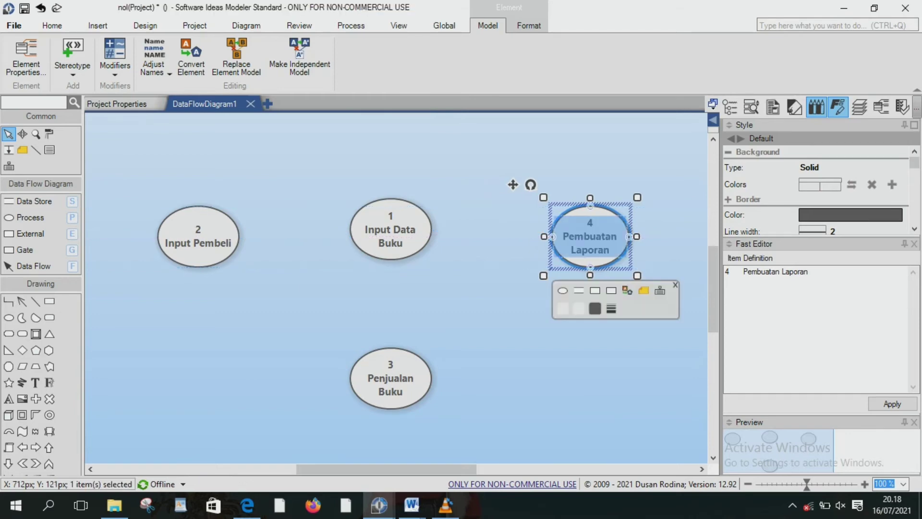
left_click(555, 328)
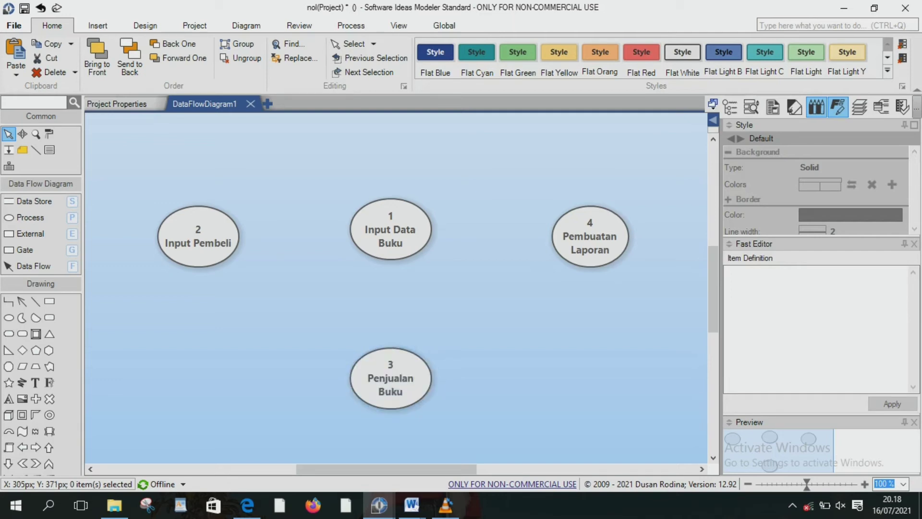
Step: Following the diagram overview project, add an External element labelled "Pembeli" above the Input Data Buku process in the nol project
mouse_move(379, 506)
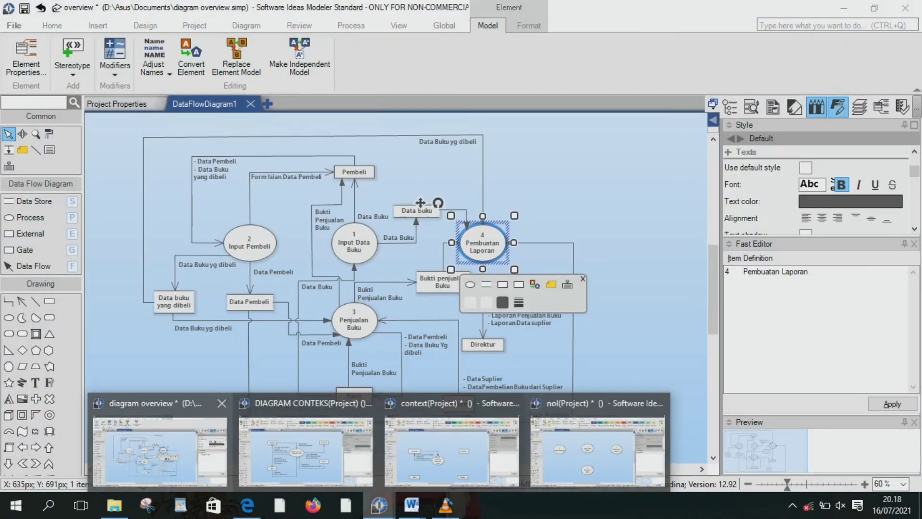
left_click(160, 447)
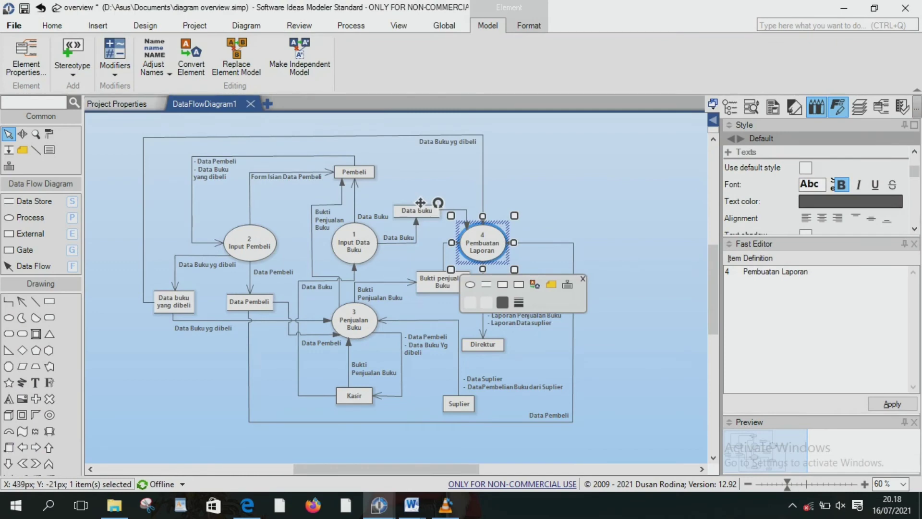
left_click(404, 169)
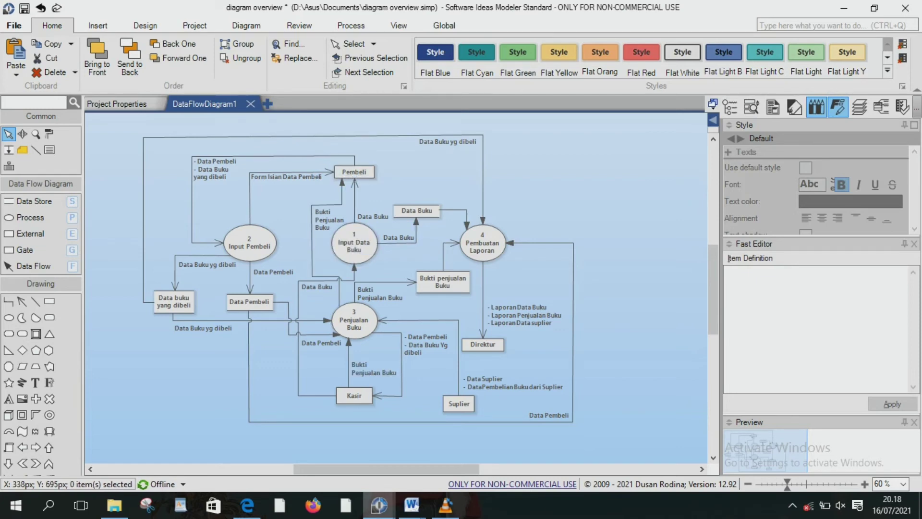
mouse_move(379, 505)
left_click(598, 449)
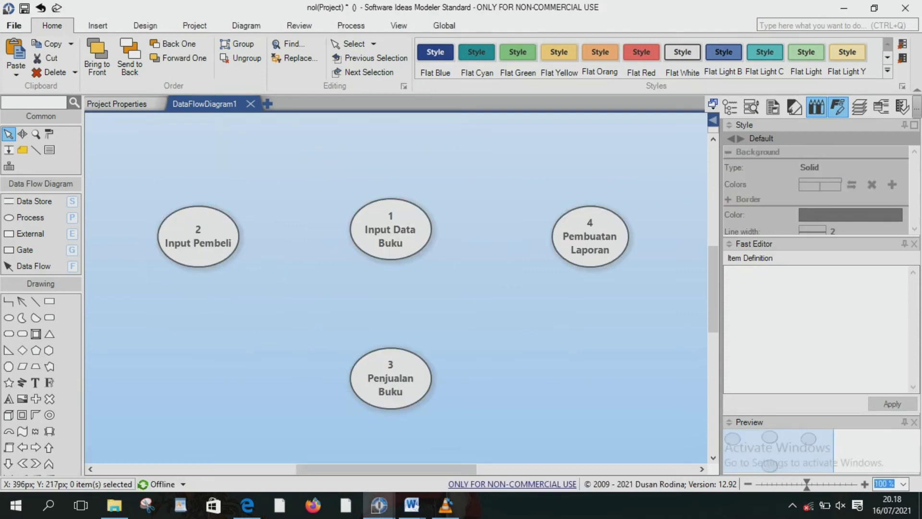
left_click(31, 234)
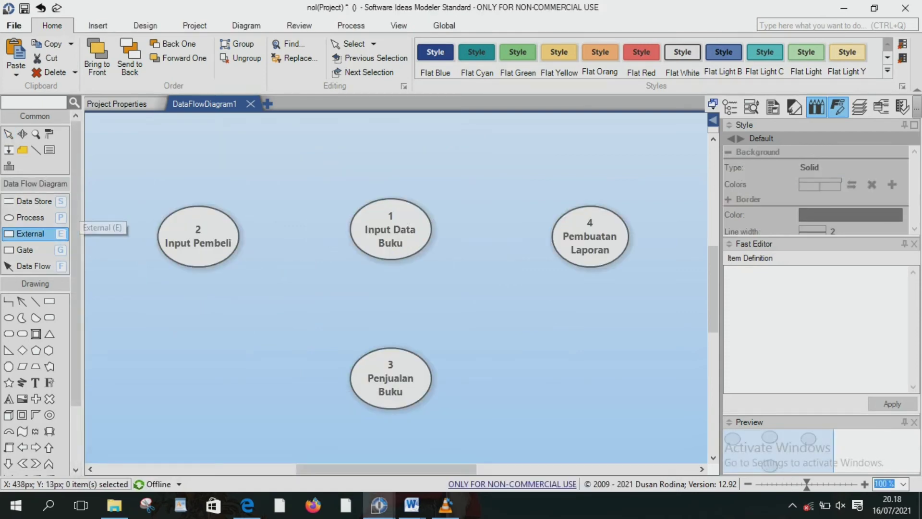
left_click(377, 139)
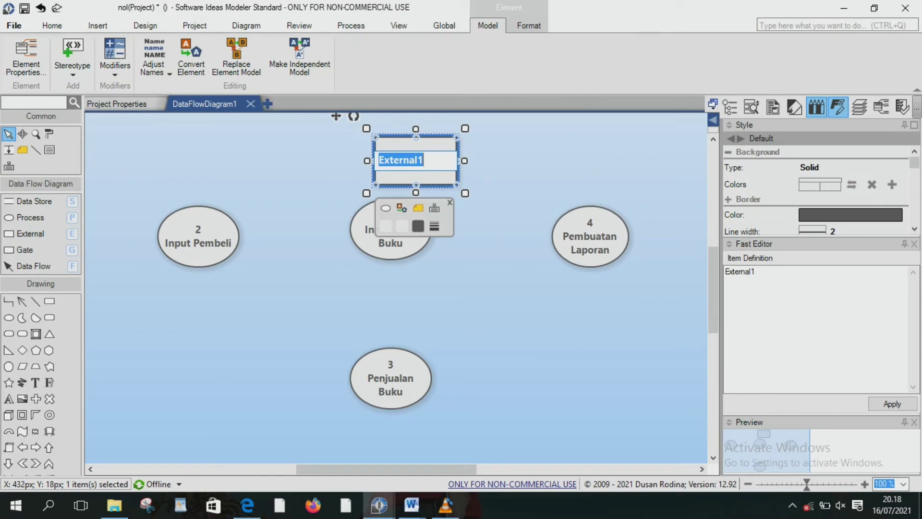
type("pp")
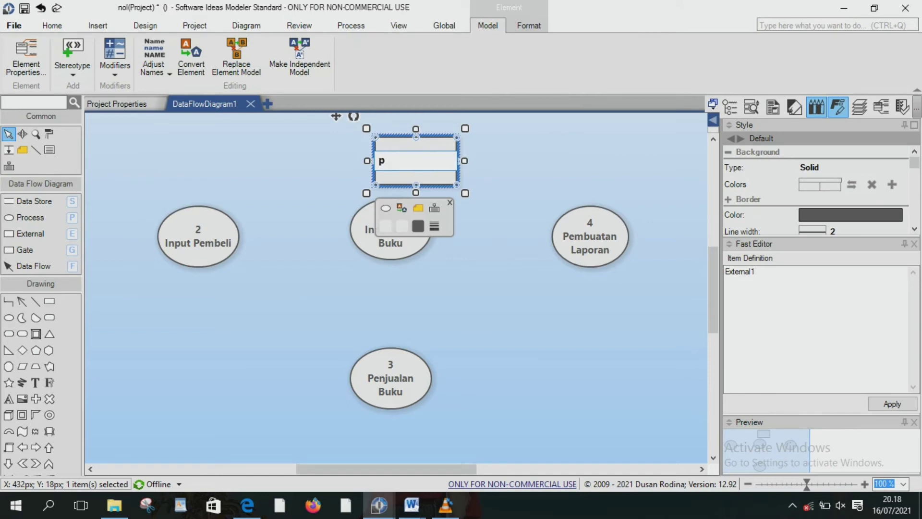
type("embeli")
left_click(535, 255)
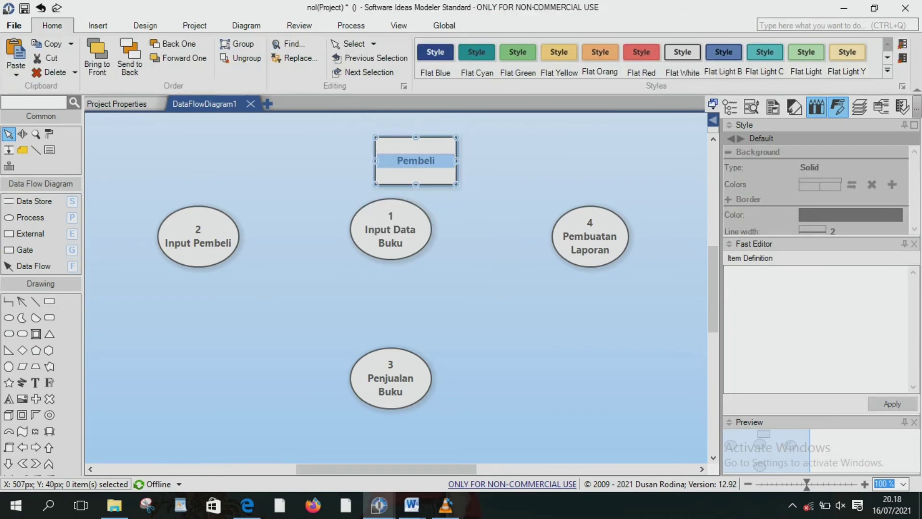
Step: Center the Pembeli external above Input Data Buku and reduce its height to a flat rectangle
left_click_drag(416, 159, 391, 154)
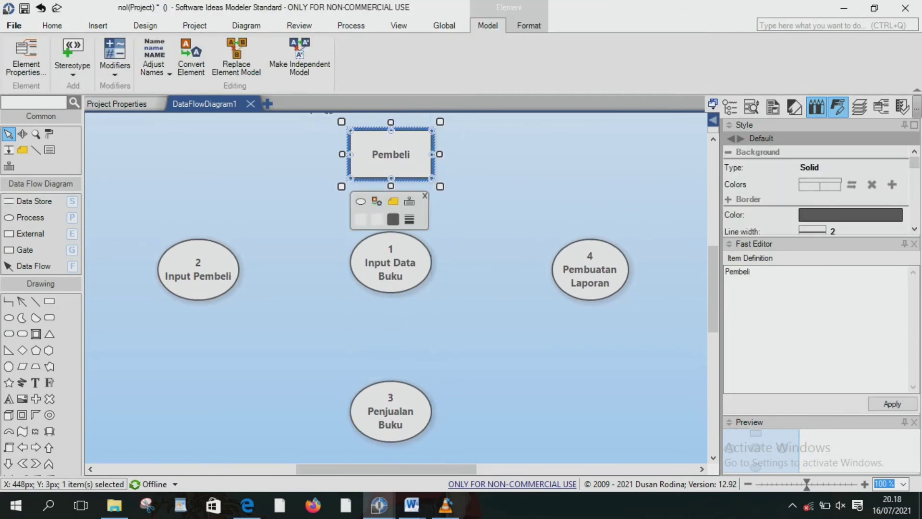
left_click_drag(390, 186, 391, 167)
left_click(449, 187)
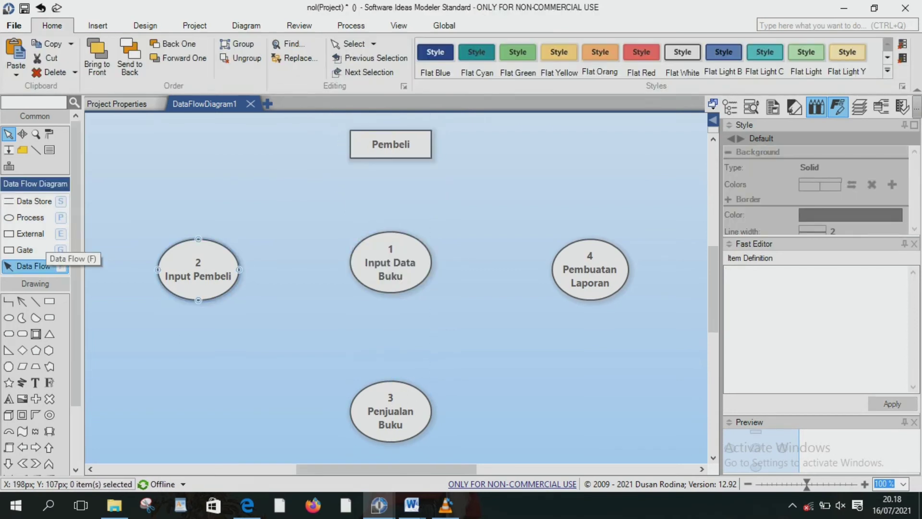
Step: Draw a vertical Data Flow from the "1 Input Data Buku" process up to the Pembeli external
left_click(33, 266)
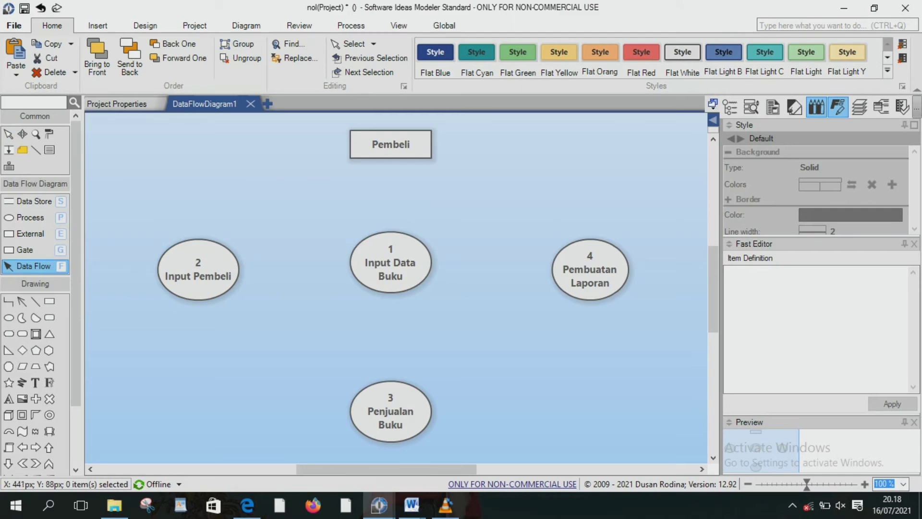
left_click_drag(390, 235, 391, 159)
key("Escape")
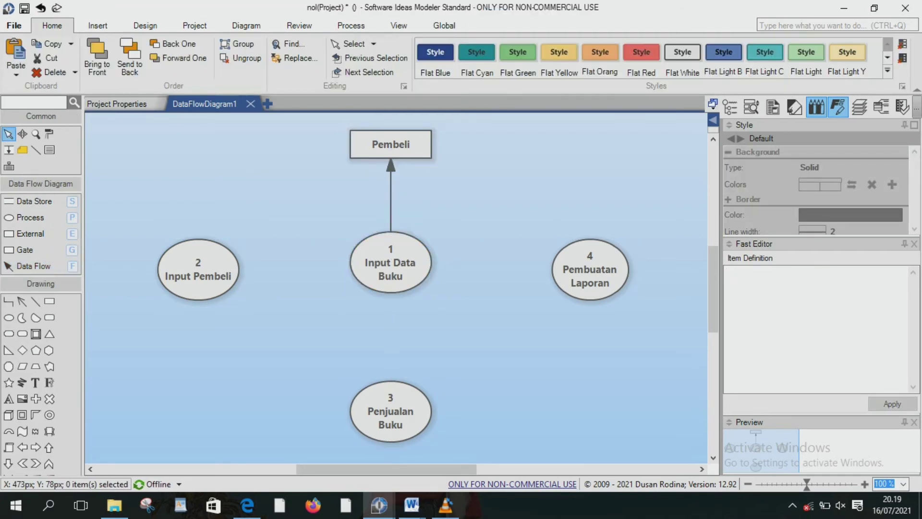
mouse_move(379, 504)
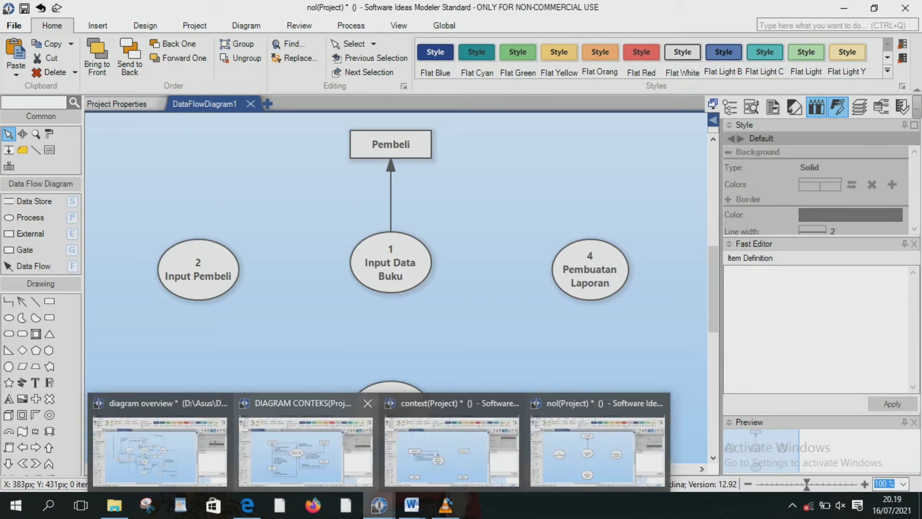
Step: Following the diagram overview project, add a Data Store labelled "Data Buku" between Input Data Buku and Pembuatan Laporan in the nol project
left_click(160, 450)
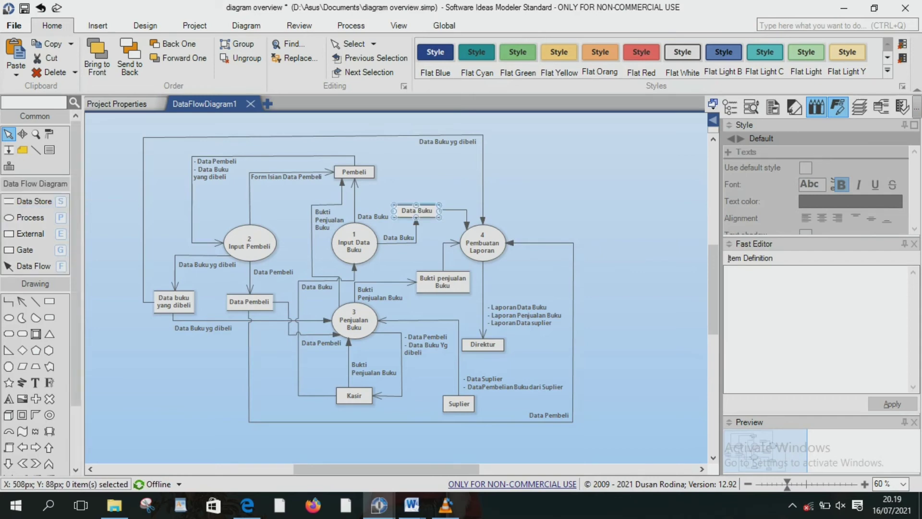
mouse_move(379, 504)
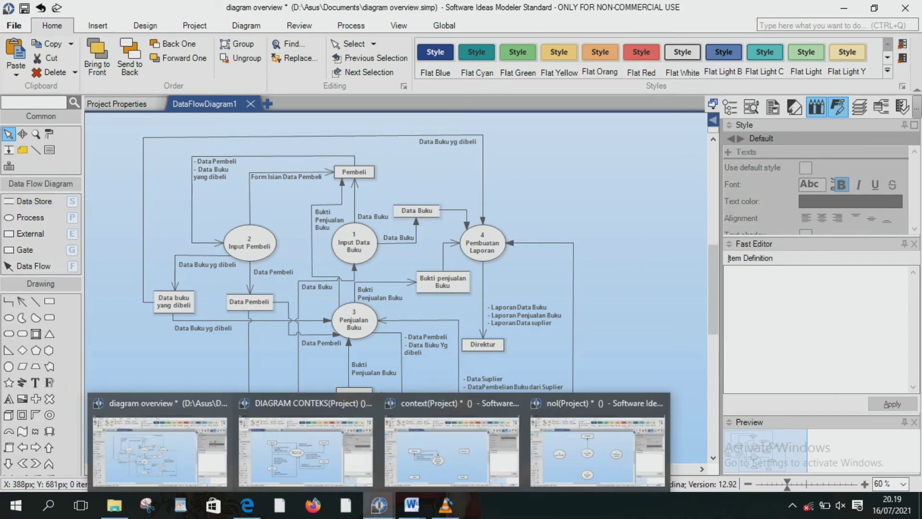
left_click(598, 452)
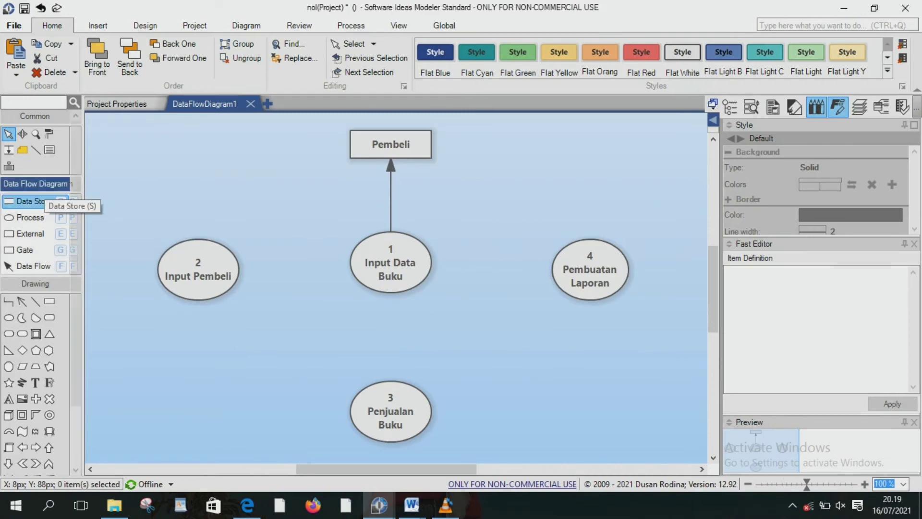
left_click(34, 201)
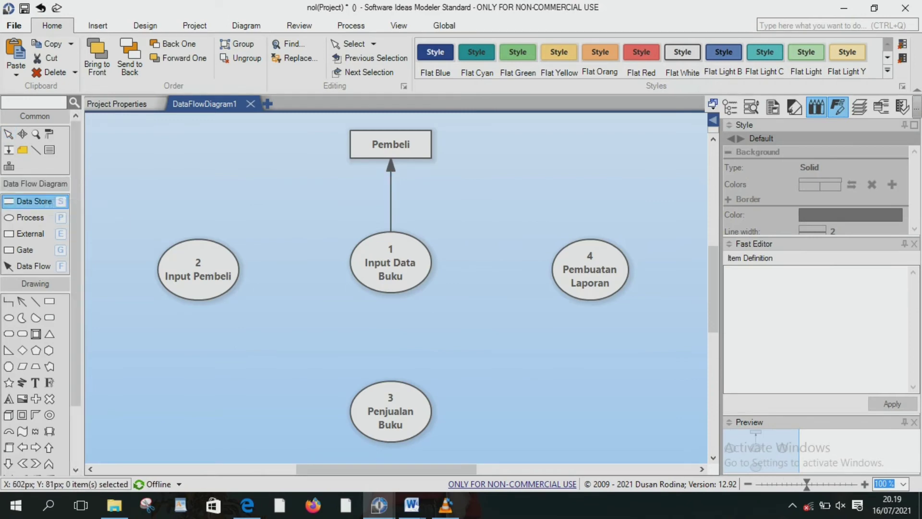
left_click(490, 218)
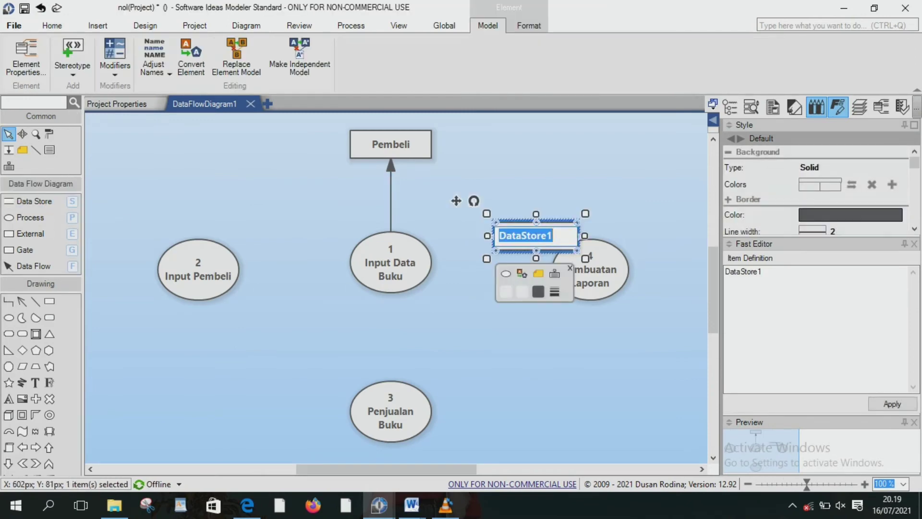
type("Data Buku")
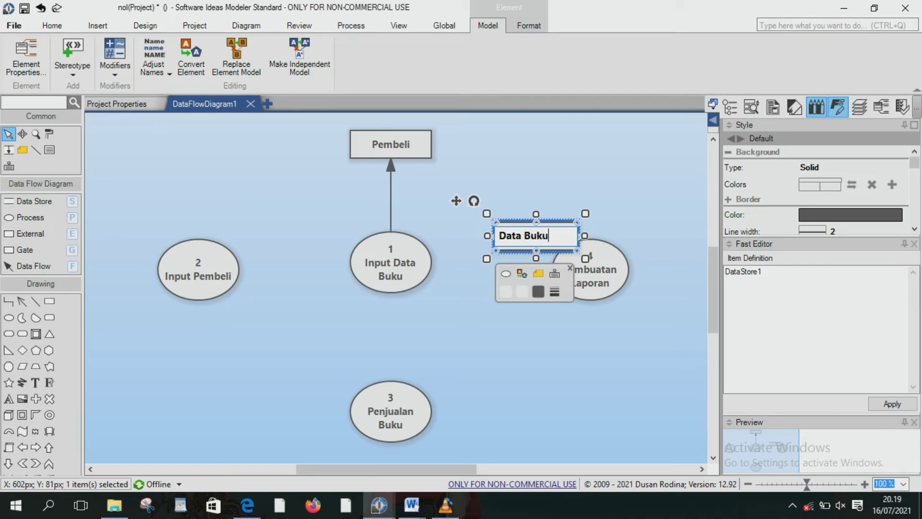
left_click(475, 267)
Step: Move the Data Buku store above the gap between Input Data Buku and Pembuatan Laporan and shrink it to fit its label
left_click_drag(533, 232, 488, 204)
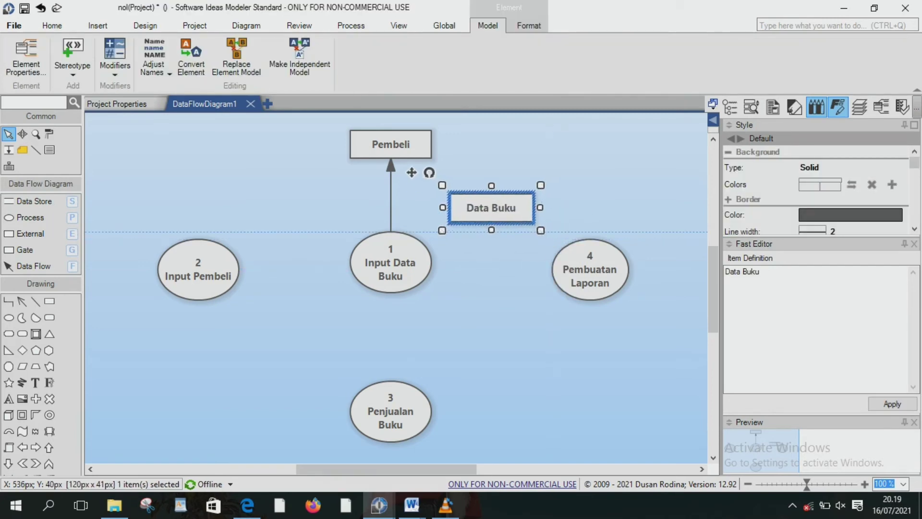
left_click_drag(540, 230, 525, 219)
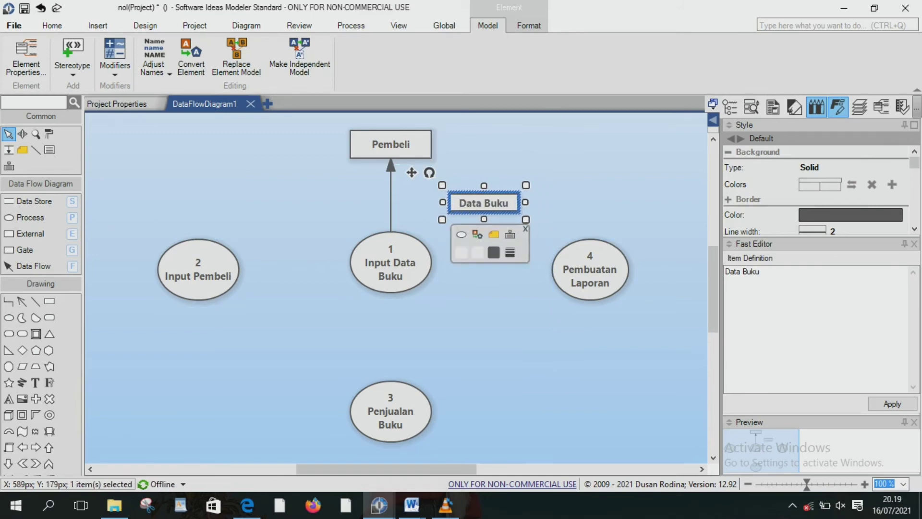
left_click(487, 288)
Step: Following the diagram overview project, draw a right-angled Data Flow from the "1 Input Data Buku" process up into the Data Buku store
mouse_move(379, 504)
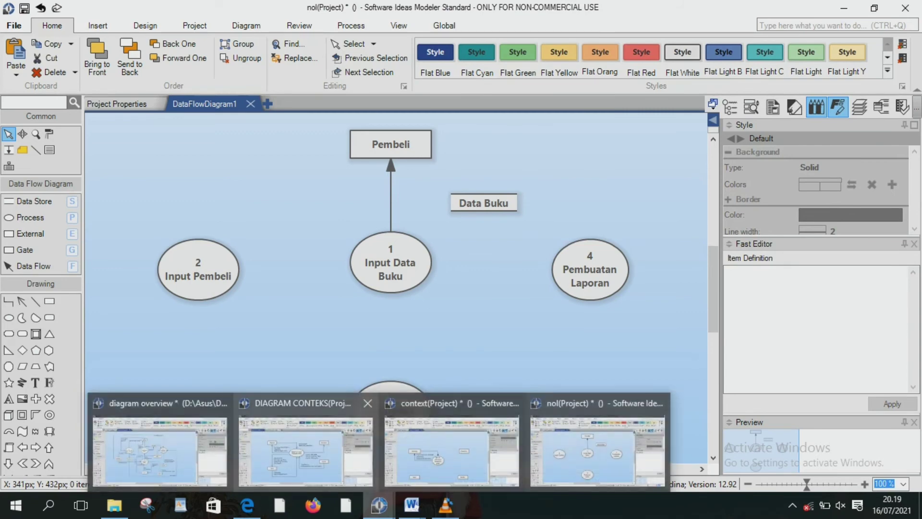
left_click(158, 442)
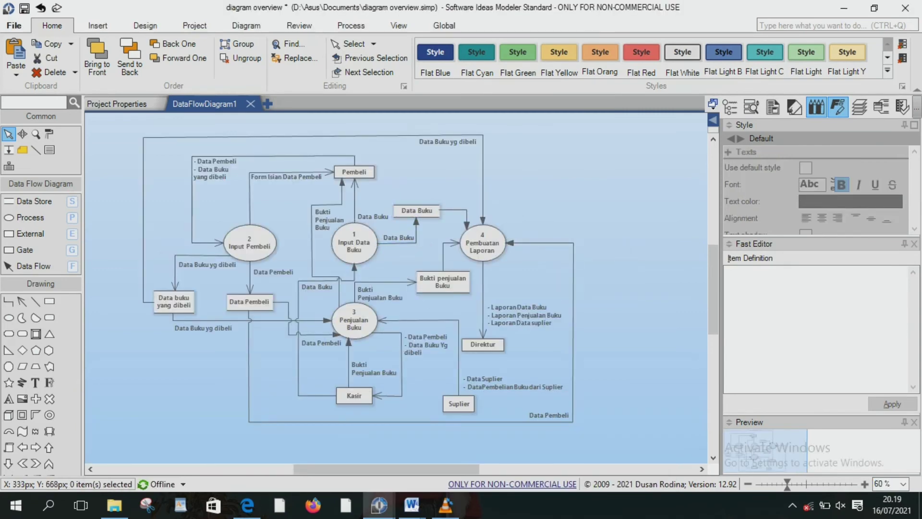
mouse_move(380, 504)
left_click(596, 442)
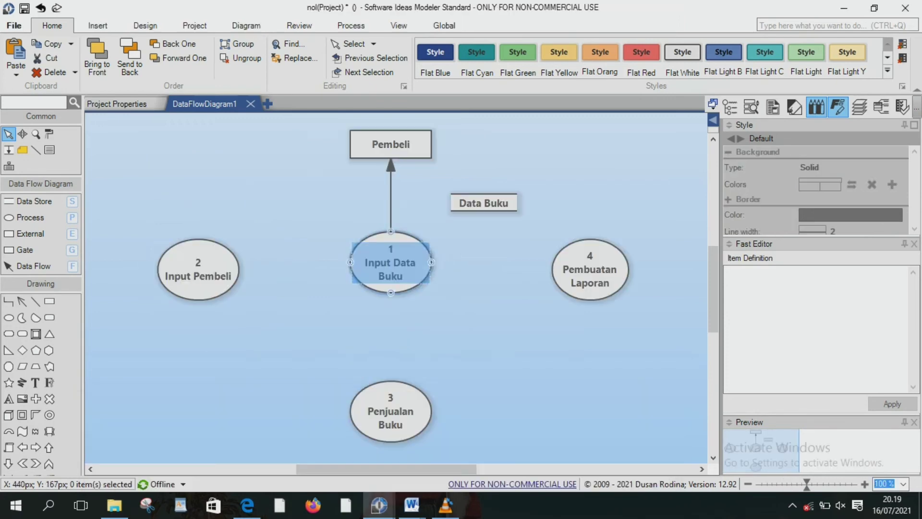
left_click(34, 266)
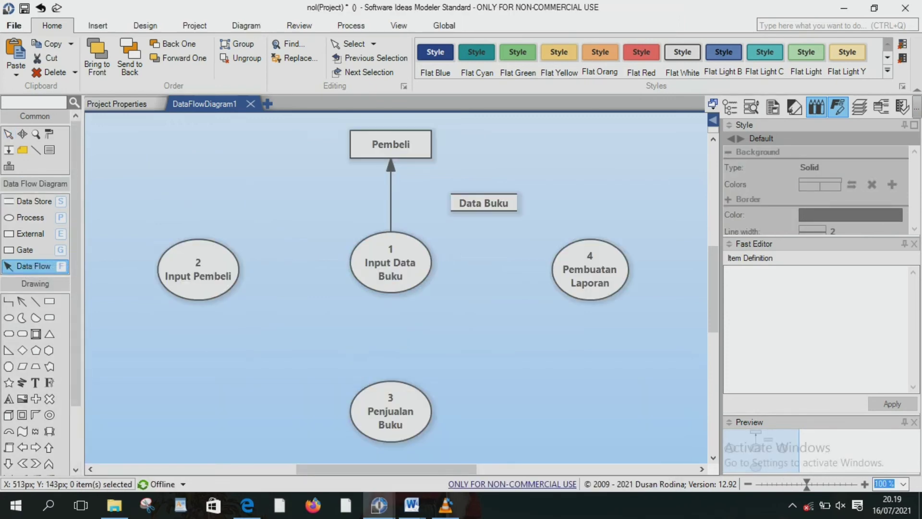
mouse_move(416, 262)
left_mouse_down()
mouse_move(485, 261)
mouse_move(483, 206)
mouse_move(465, 235)
mouse_move(484, 262)
left_mouse_up()
left_click(403, 183)
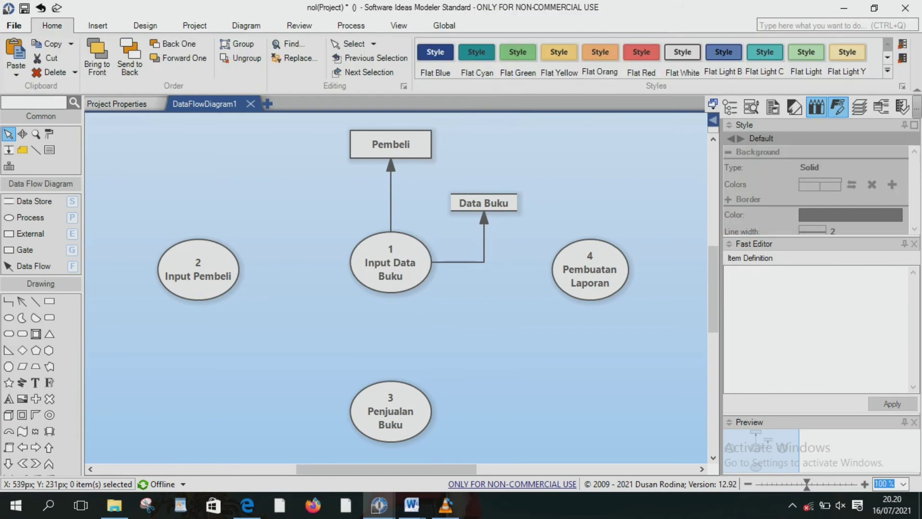
Step: Label the flow into the Data Buku store "Data Buku" and place the label just above its horizontal segment
double_click(484, 220)
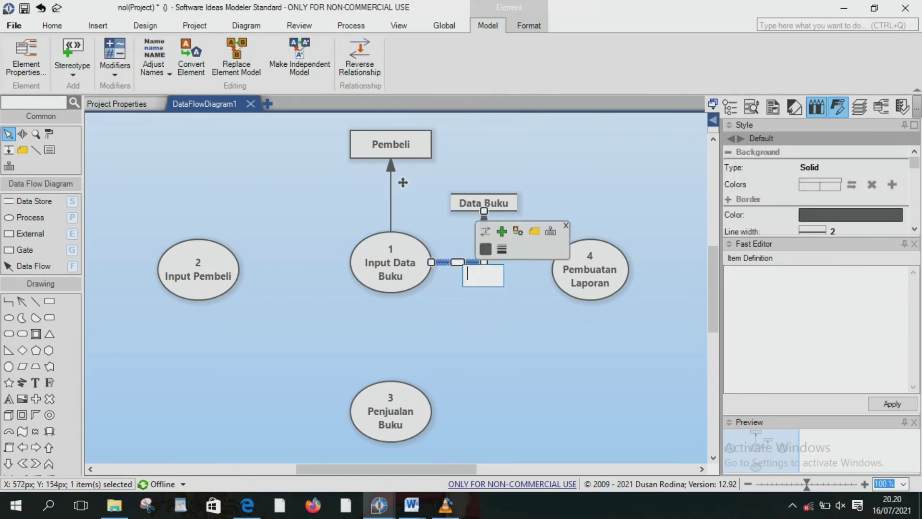
type("Data Buku")
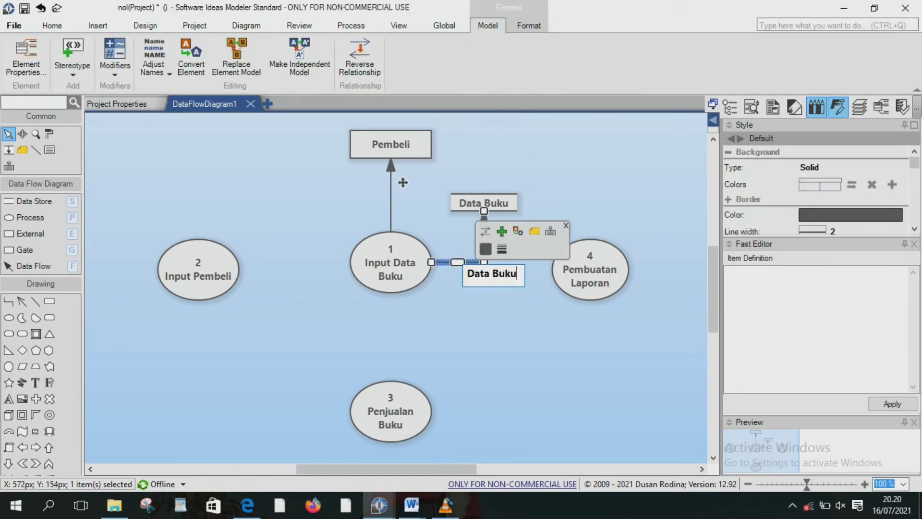
left_click(404, 182)
left_click_drag(484, 274, 457, 251)
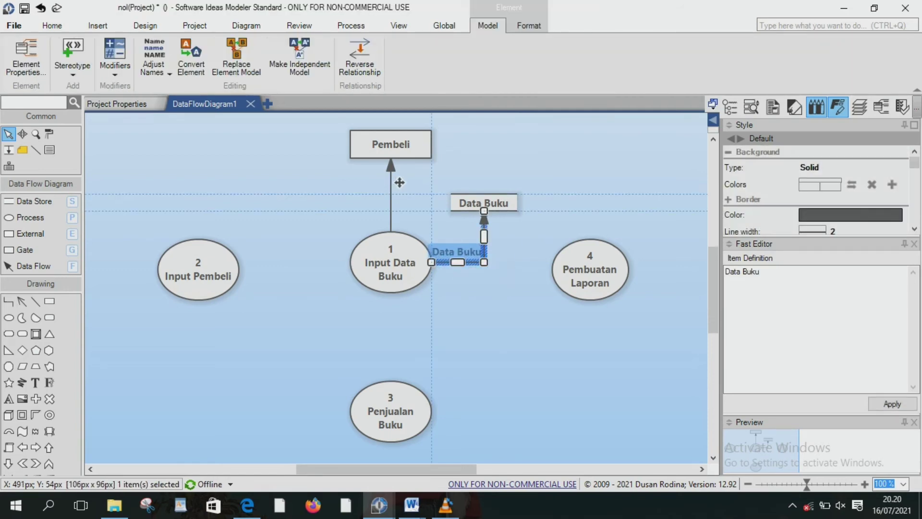
left_click(399, 182)
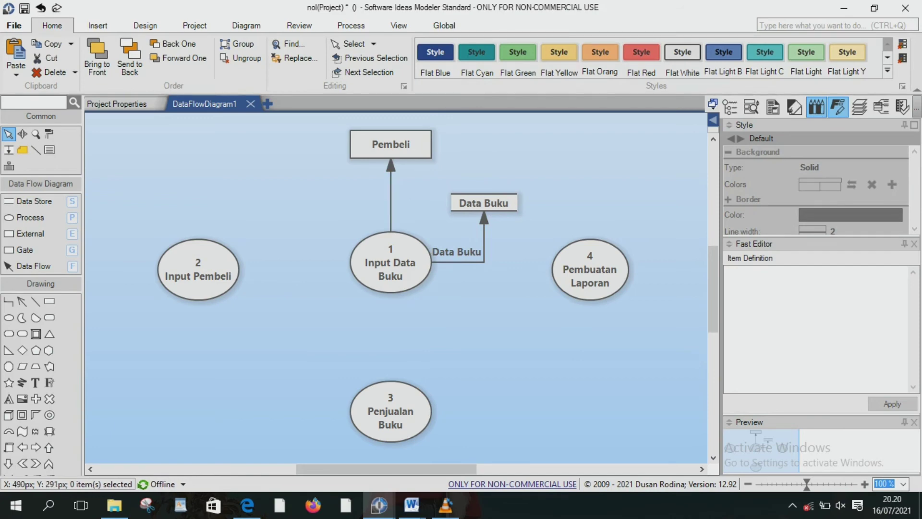
Step: Switch to the diagram overview project and examine the flows around the Input Data Buku process
mouse_move(379, 504)
left_click(160, 444)
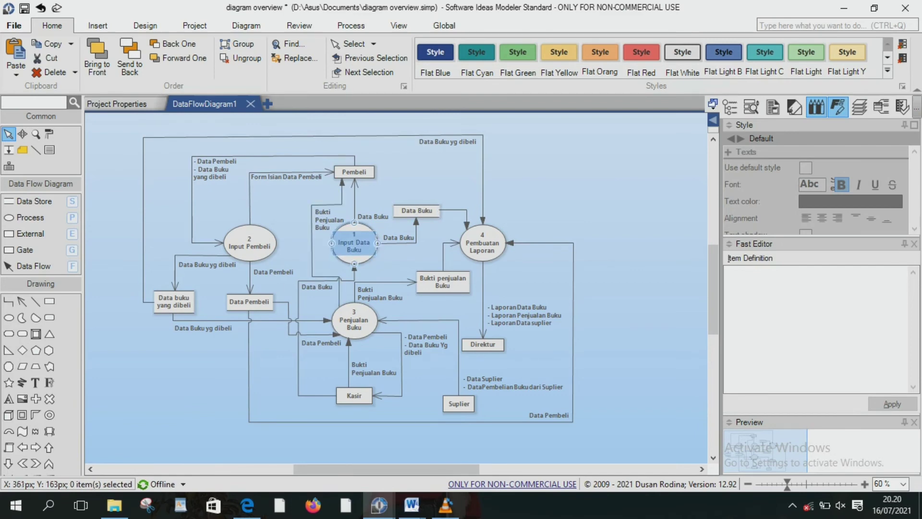
double_click(354, 243)
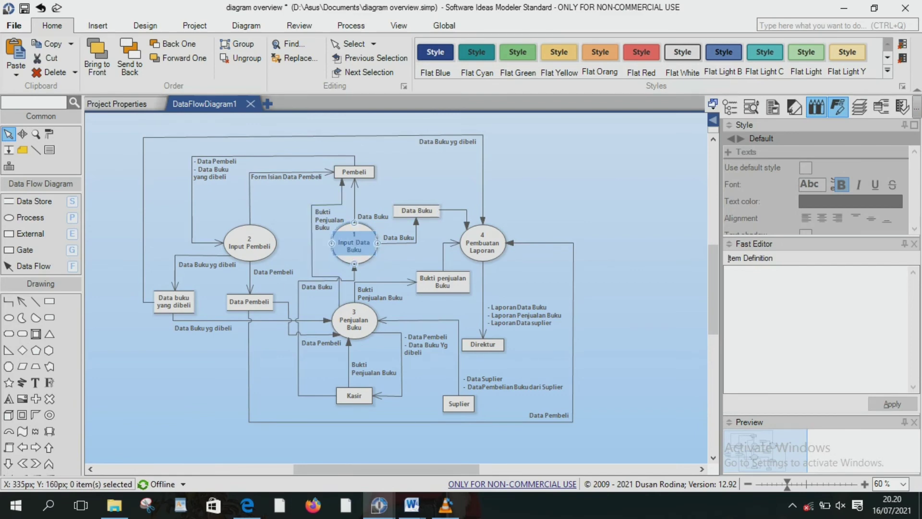